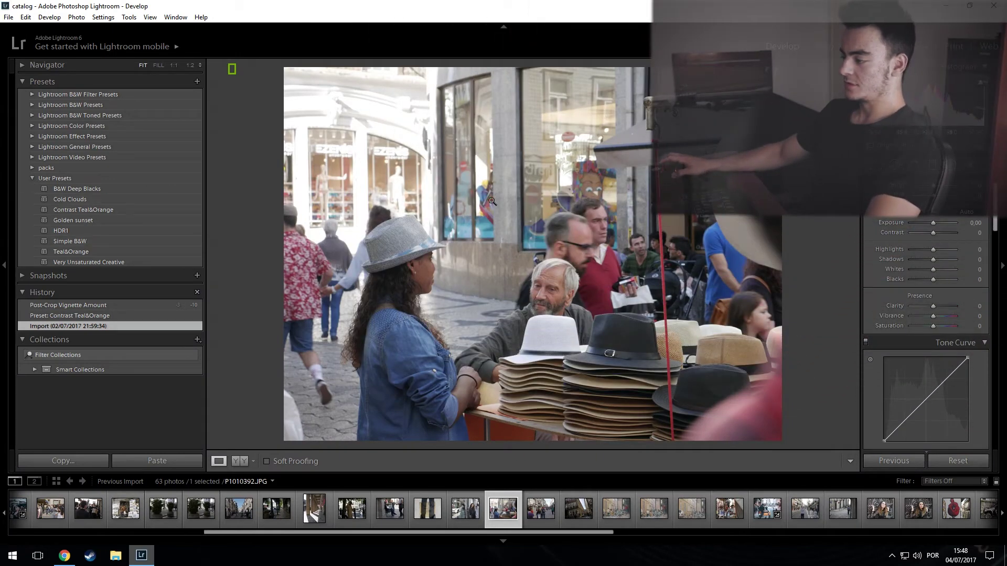
# Step: Try the Contrast Teal&Orange preset, then revert the photo to its Import history state
pyautogui.click(127, 211)
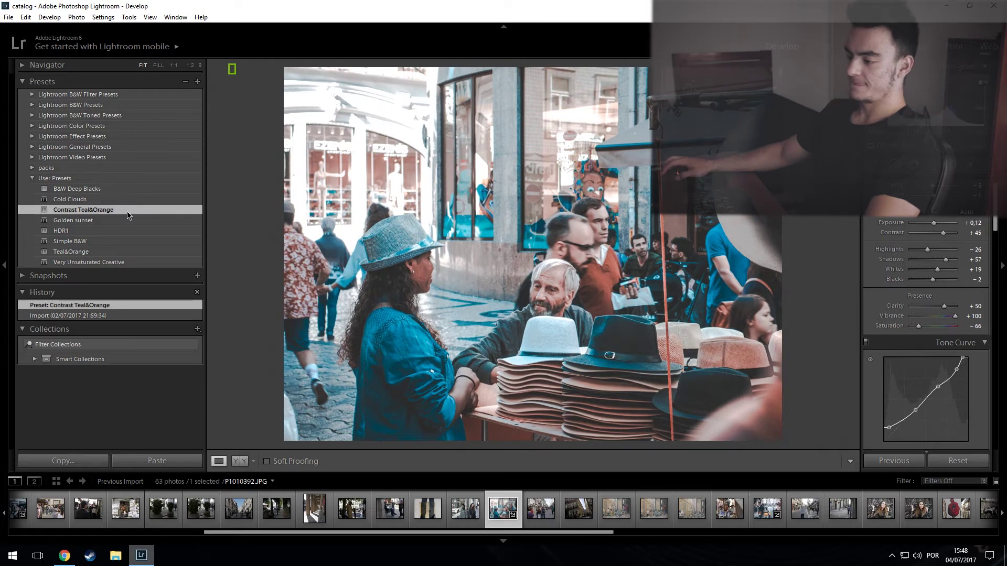
pyautogui.click(76, 316)
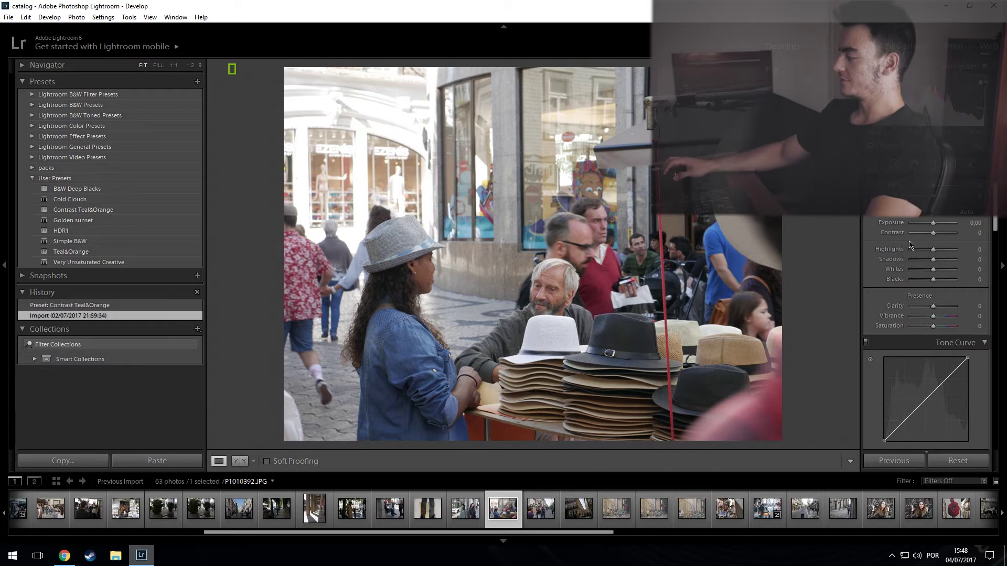
# Step: Scroll the right Develop panel down to the Camera Calibration section
pyautogui.scroll(2, 995, 218)
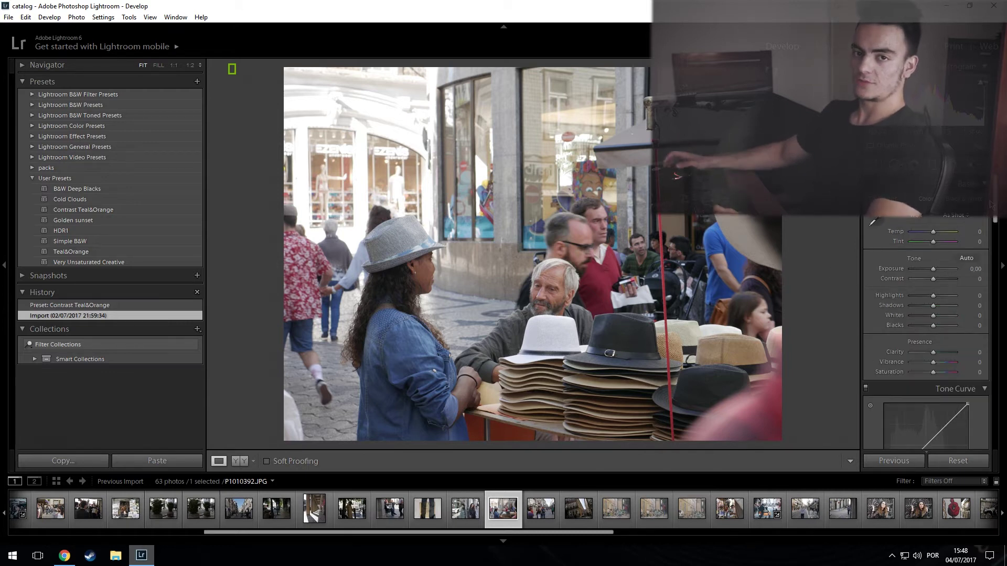
pyautogui.scroll(-10, 986, 370)
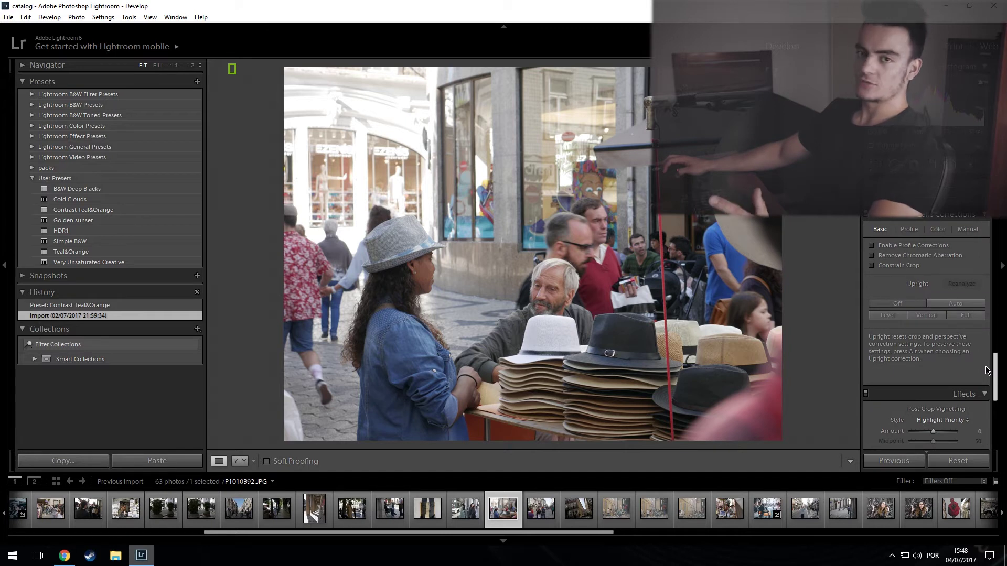
pyautogui.scroll(8, 986, 370)
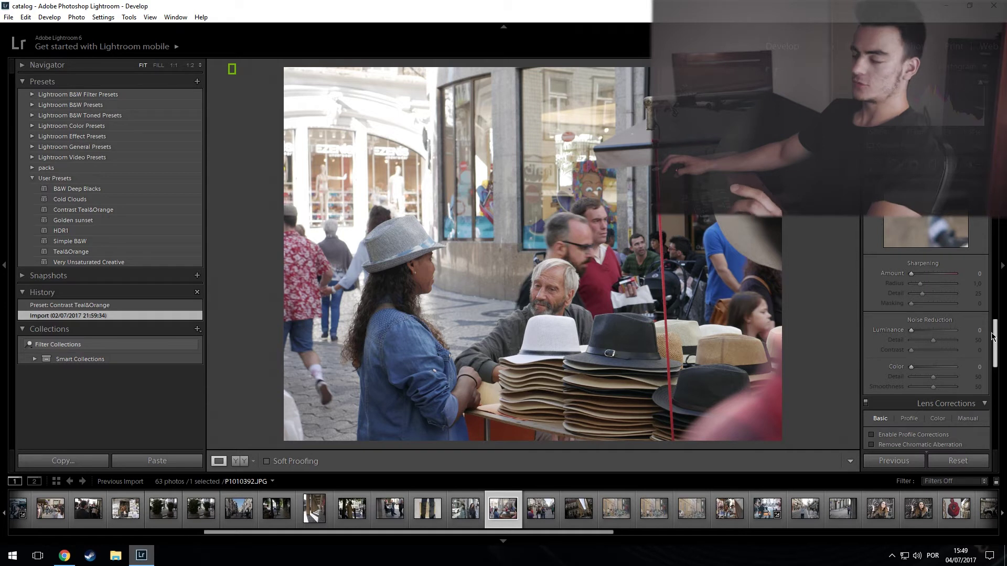
pyautogui.scroll(-1, 998, 341)
pyautogui.moveTo(997, 341); pyautogui.dragTo(1005, 420)
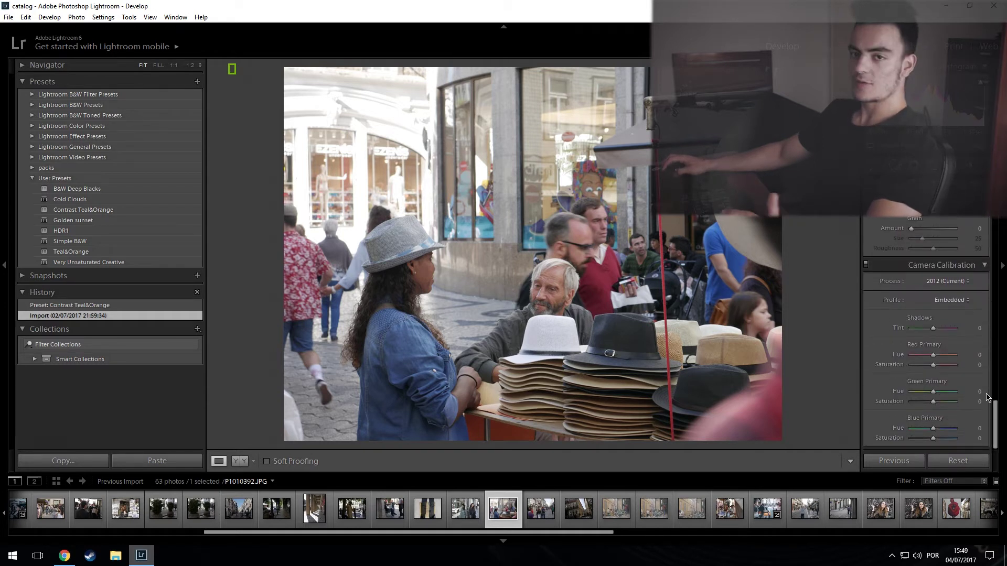
# Step: Set the Red Primary to hue +60 and saturation +13, leaving shadow tint at zero
pyautogui.moveTo(933, 327); pyautogui.dragTo(914, 328)
pyautogui.doubleClick(898, 328)
pyautogui.moveTo(934, 355); pyautogui.dragTo(948, 359)
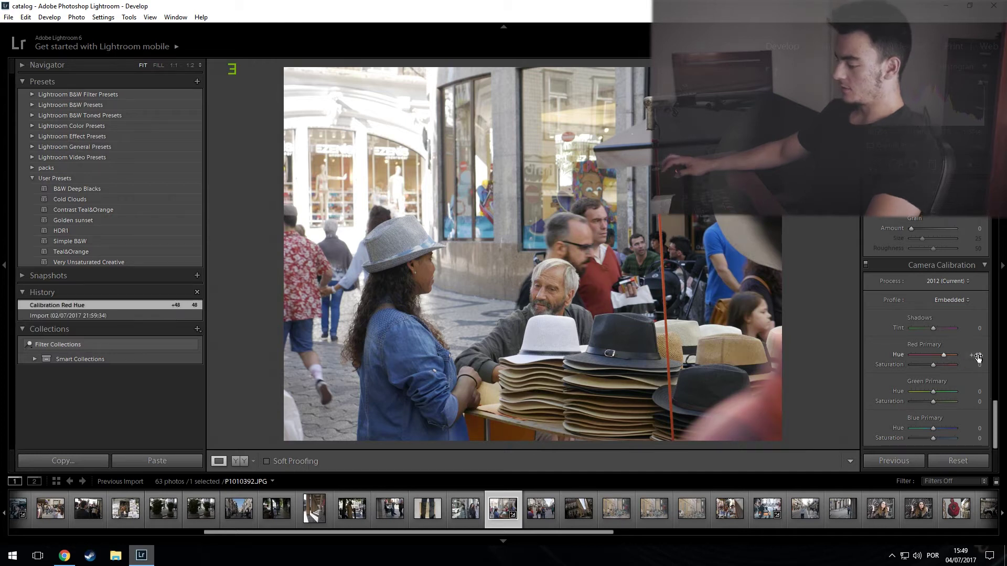
pyautogui.click(978, 356)
pyautogui.hotkey('shift', 'Up')
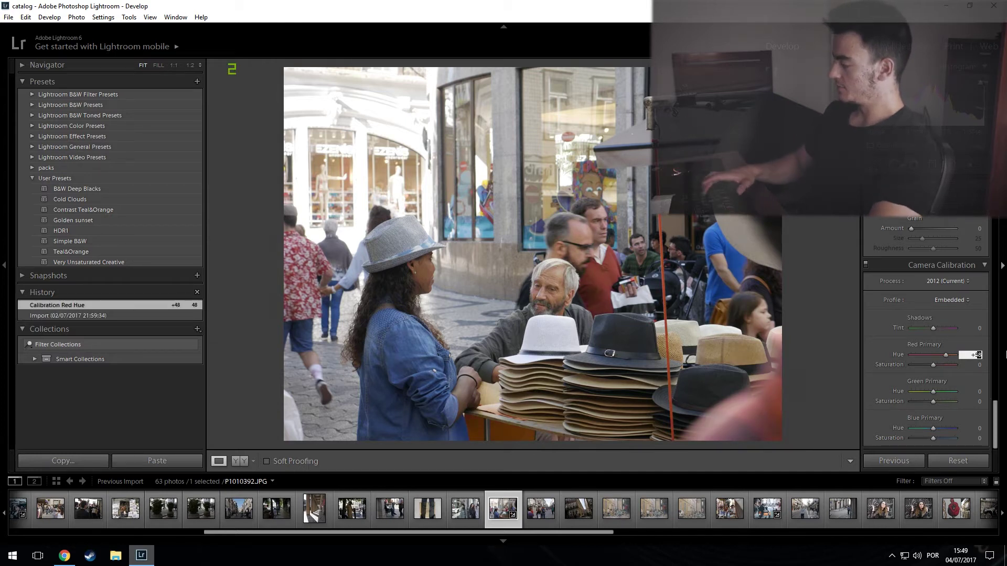
pyautogui.write('5')
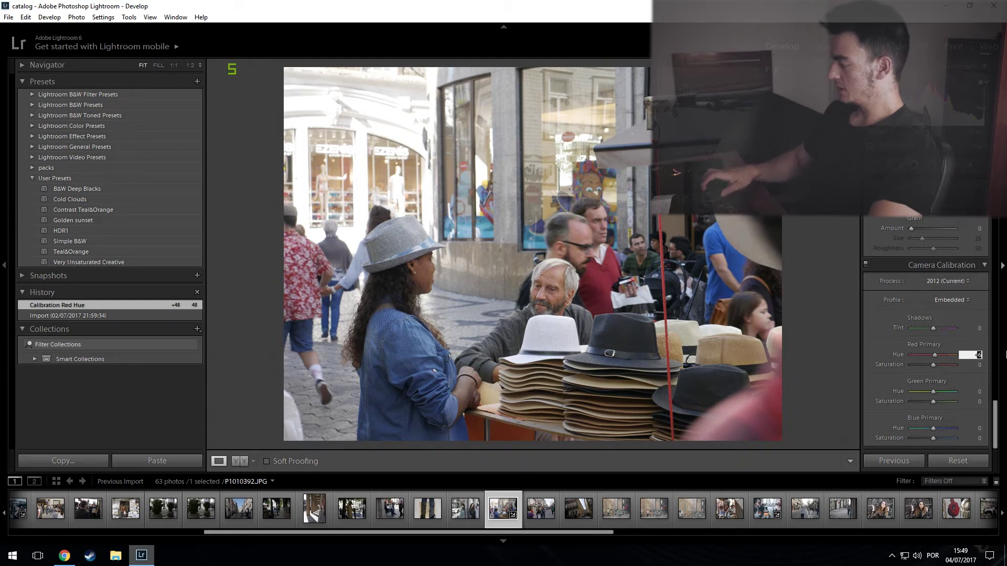
pyautogui.press('Return')
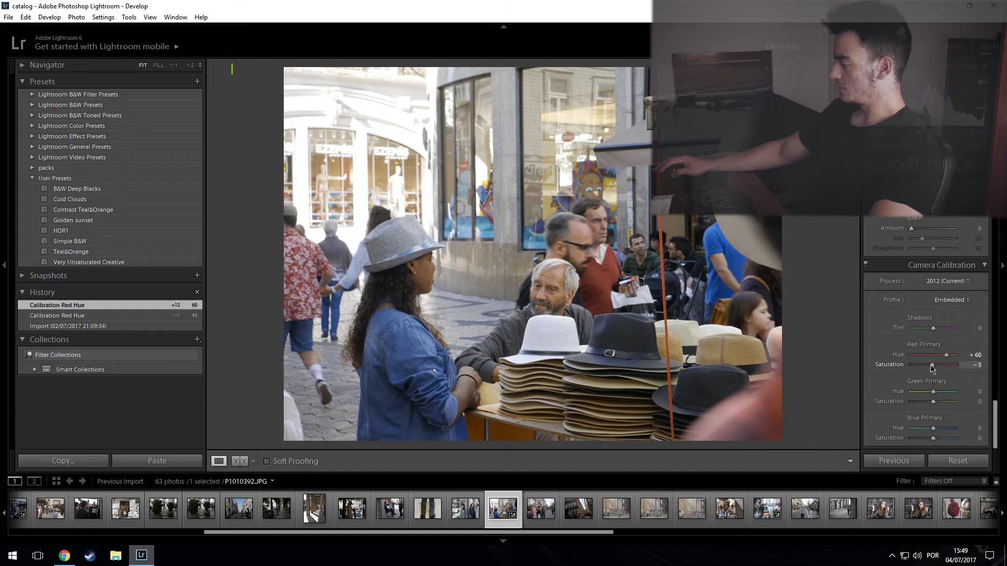
pyautogui.moveTo(930, 369); pyautogui.dragTo(931, 369)
pyautogui.click(975, 365)
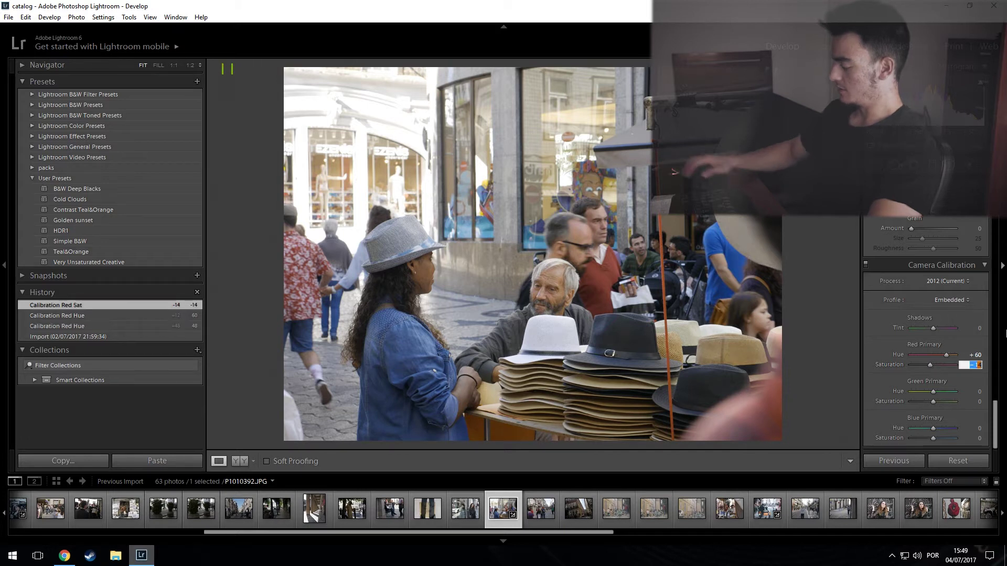
pyautogui.write('13')
pyautogui.press('Return')
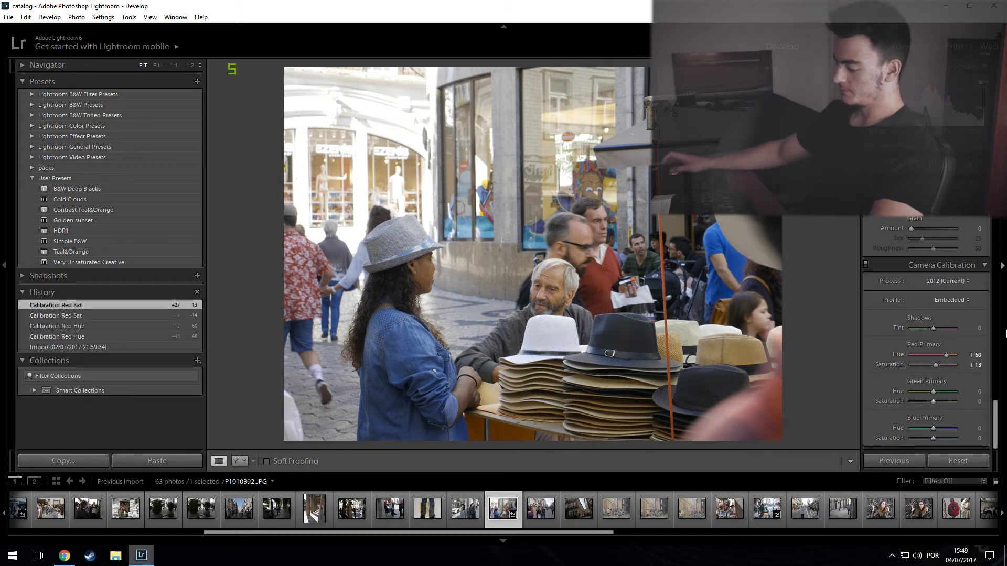
# Step: Set the Green Primary to hue +30 and saturation +10
pyautogui.click(980, 393)
pyautogui.write('30')
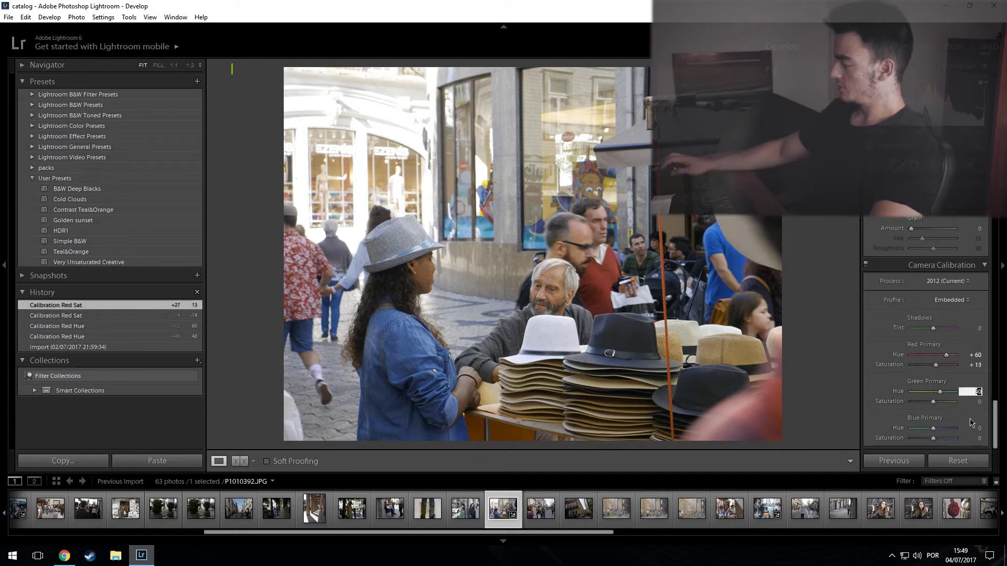
pyautogui.press('Return')
pyautogui.write('10')
pyautogui.press('Return')
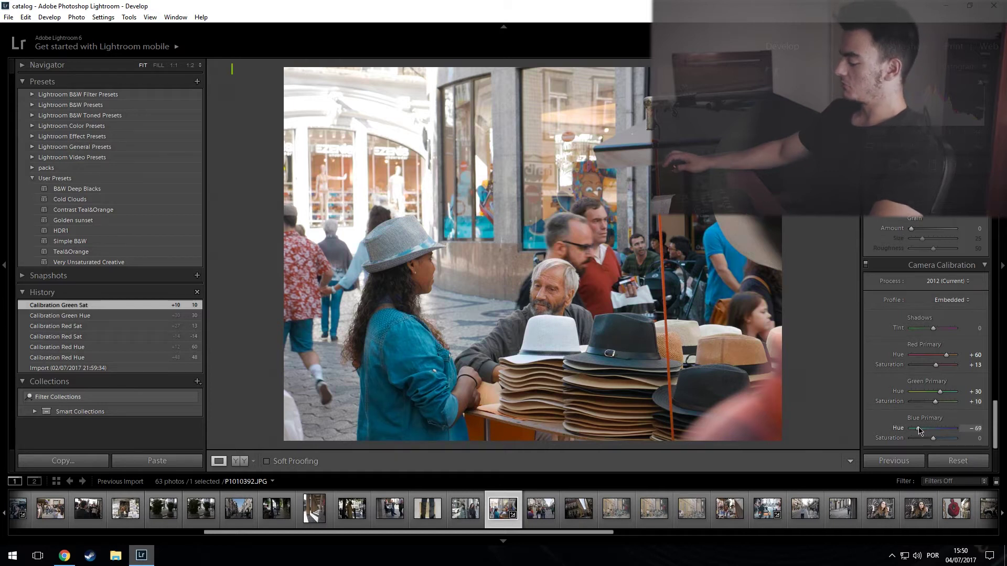
# Step: Set the Blue Primary to hue −60 and saturation +10
pyautogui.moveTo(917, 430); pyautogui.dragTo(917, 430)
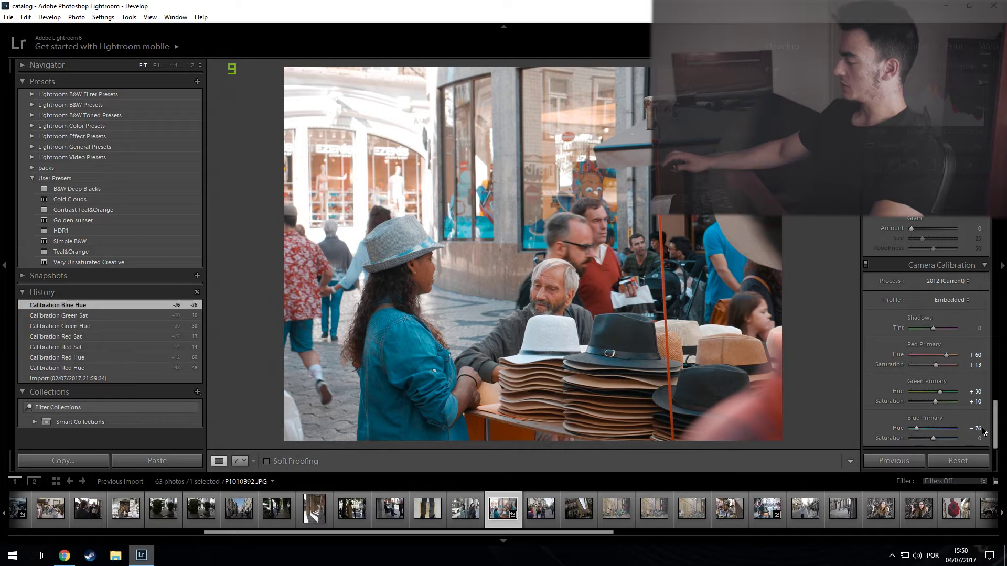
pyautogui.click(974, 429)
pyautogui.write('60')
pyautogui.press('Return')
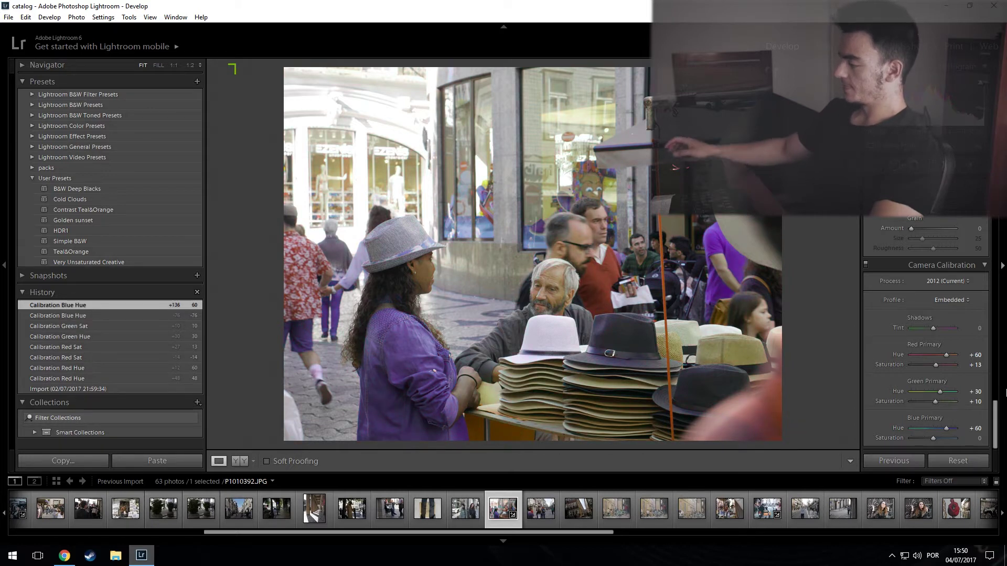
pyautogui.write('-60')
pyautogui.press('Tab')
pyautogui.write('10')
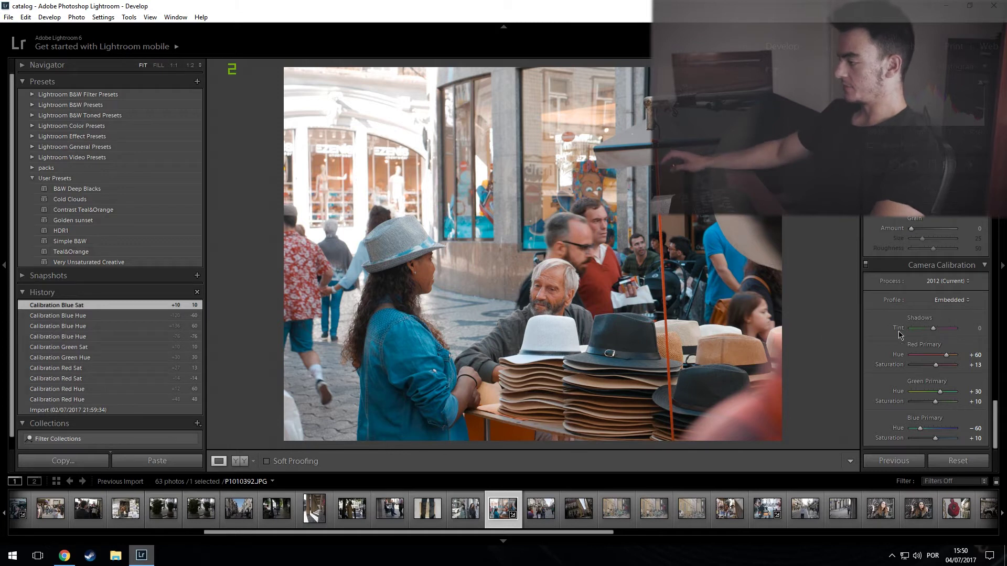
# Step: Toggle Camera Calibration off and on to compare, leaving it enabled
pyautogui.click(866, 269)
pyautogui.click(866, 268)
pyautogui.click(866, 268)
pyautogui.click(866, 268)
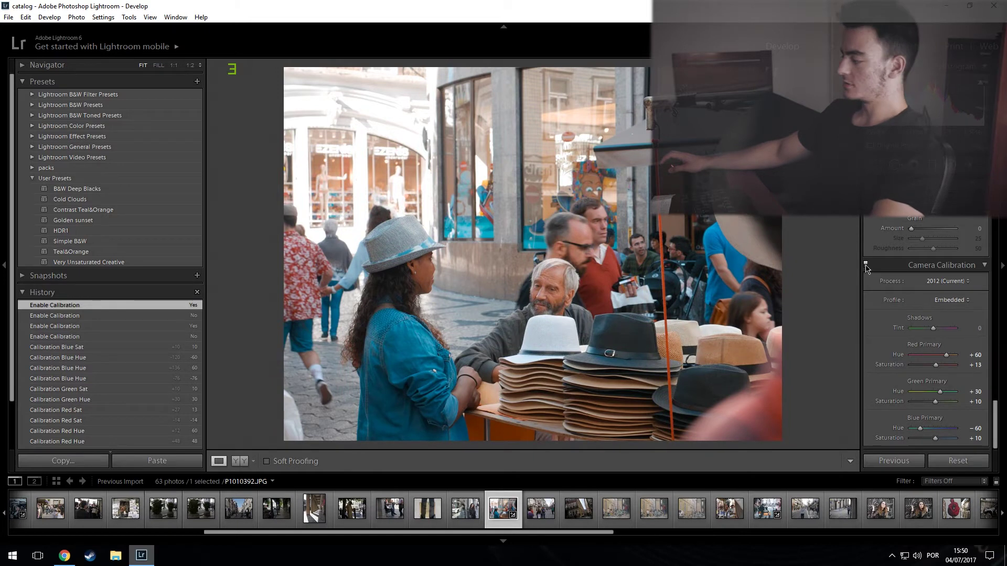
pyautogui.click(865, 265)
pyautogui.click(866, 264)
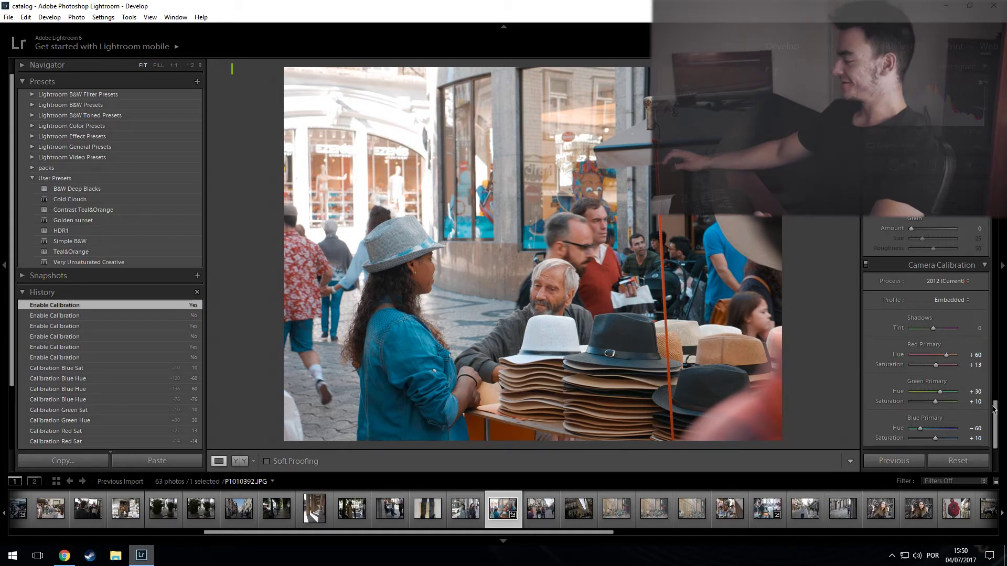
# Step: Set the Post-Crop Vignetting Amount to −10
pyautogui.scroll(6, 996, 409)
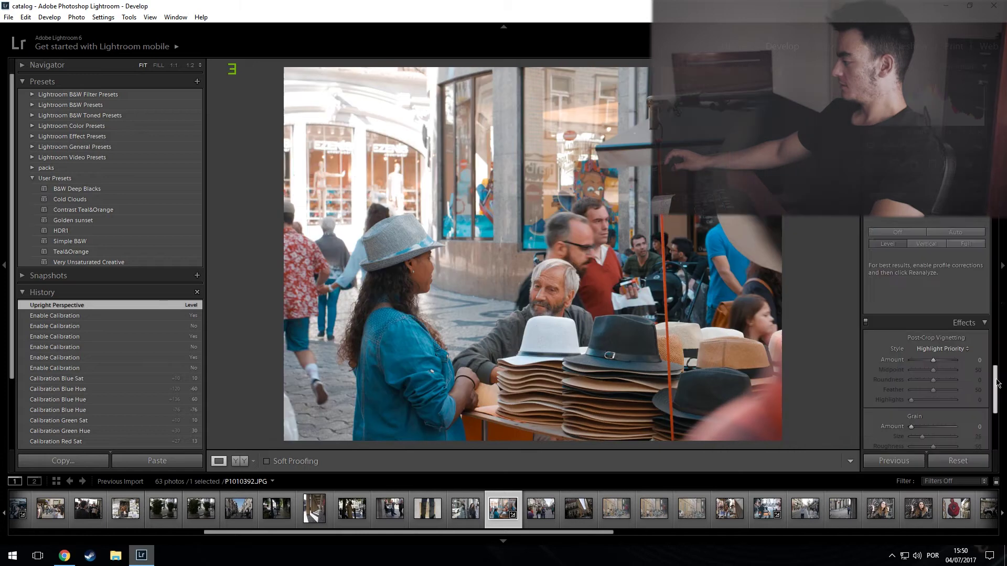
pyautogui.scroll(-3, 939, 314)
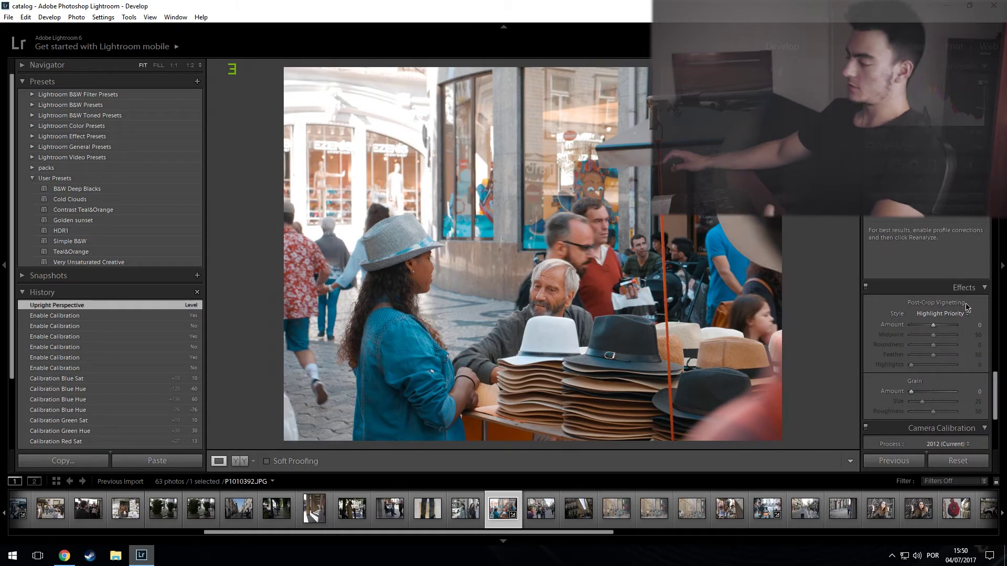
pyautogui.write('-10')
pyautogui.press('Return')
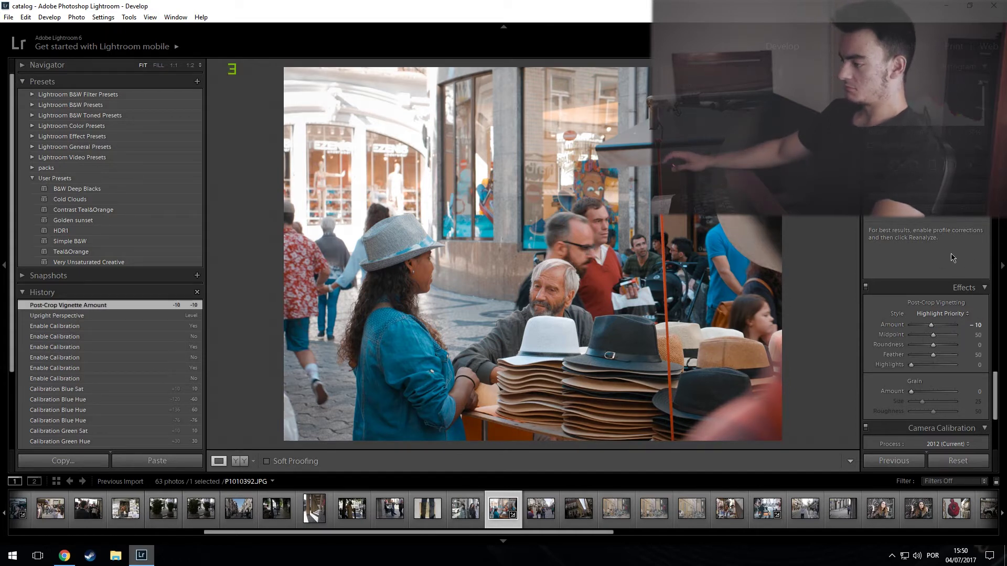
# Step: Toggle the Effects panel off and on to compare the vignette, leaving it enabled
pyautogui.click(866, 288)
pyautogui.click(866, 289)
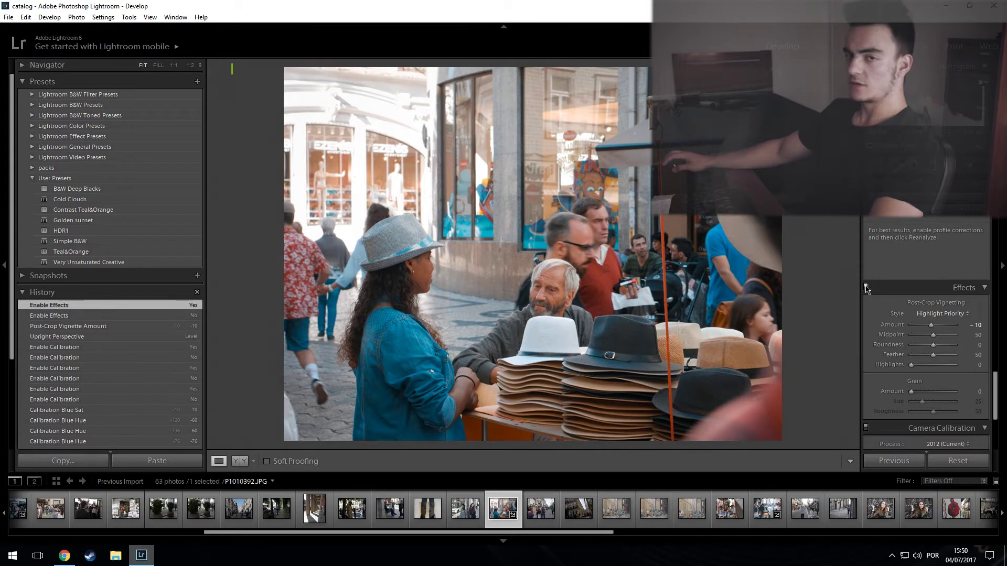
pyautogui.click(865, 288)
pyautogui.click(866, 288)
pyautogui.click(866, 288)
pyautogui.click(866, 288)
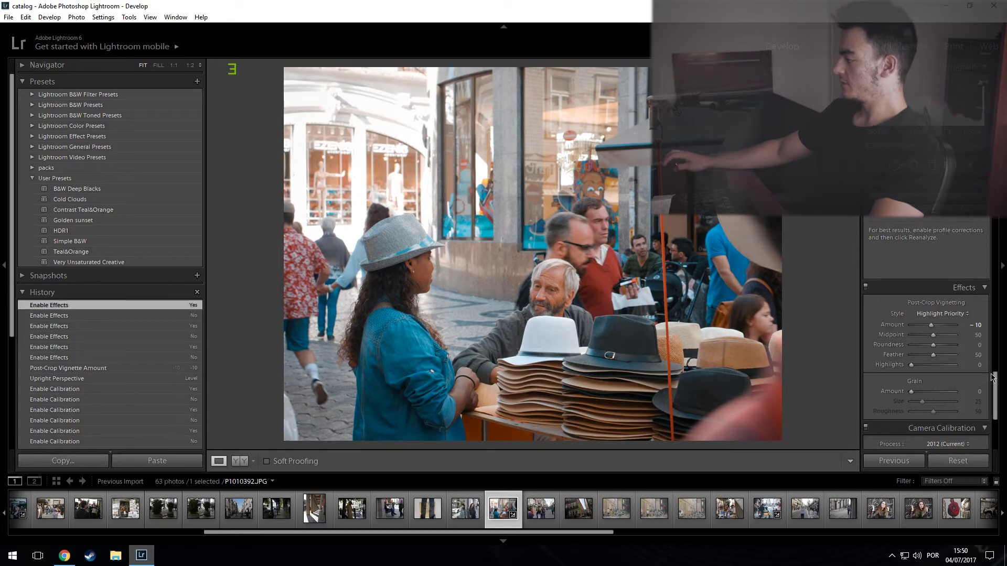
# Step: Cool the white balance to a Temp of −5 in the Basic panel
pyautogui.moveTo(997, 381); pyautogui.dragTo(981, 211)
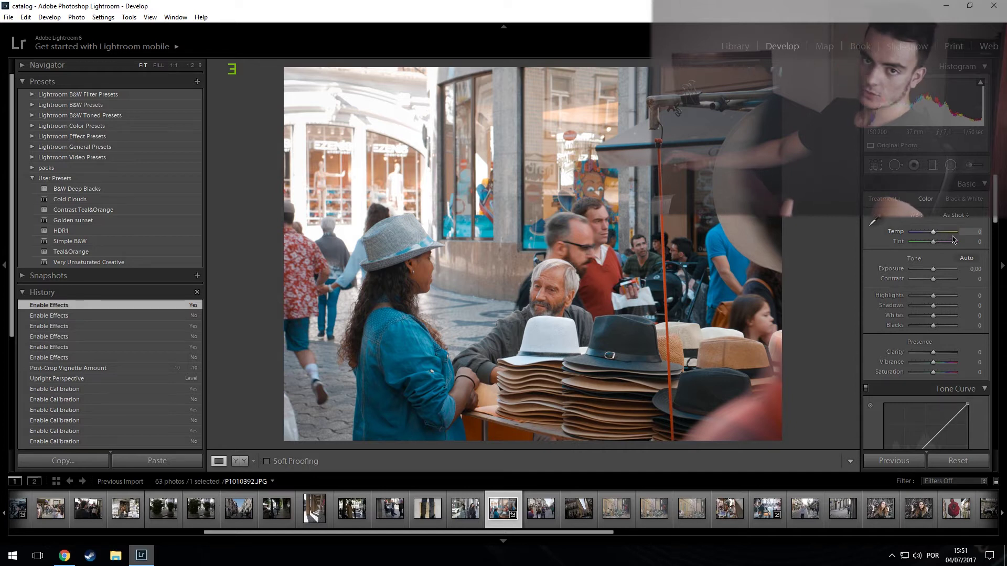
pyautogui.click(979, 232)
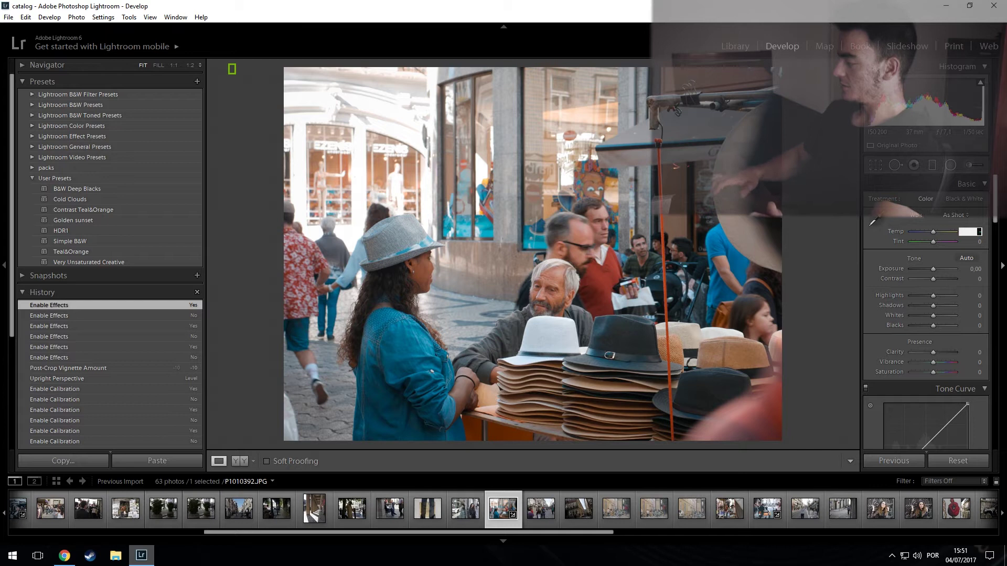
pyautogui.write('-5')
pyautogui.press('Return')
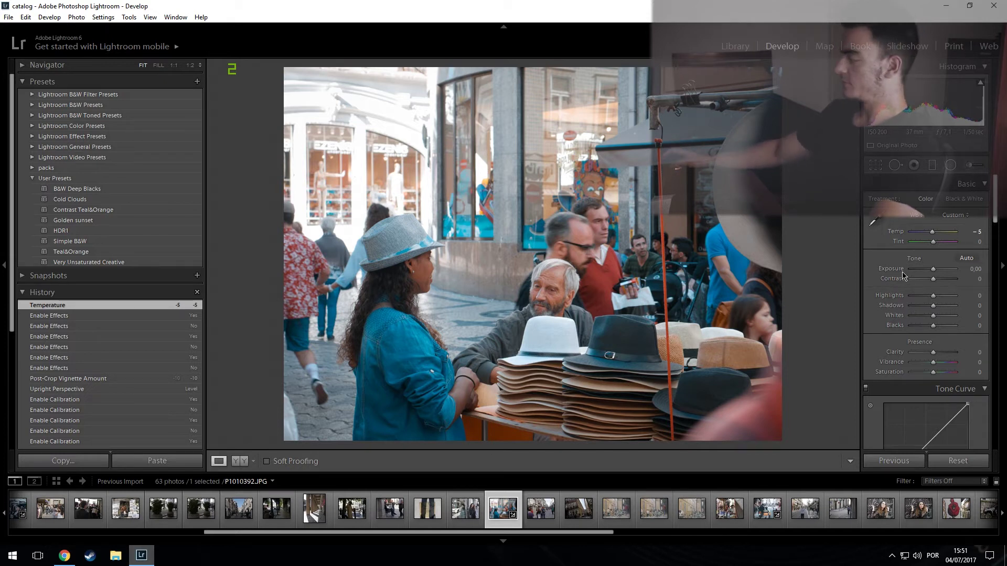
# Step: Raise Contrast to +30, trying +20 first
pyautogui.click(978, 278)
pyautogui.write('20')
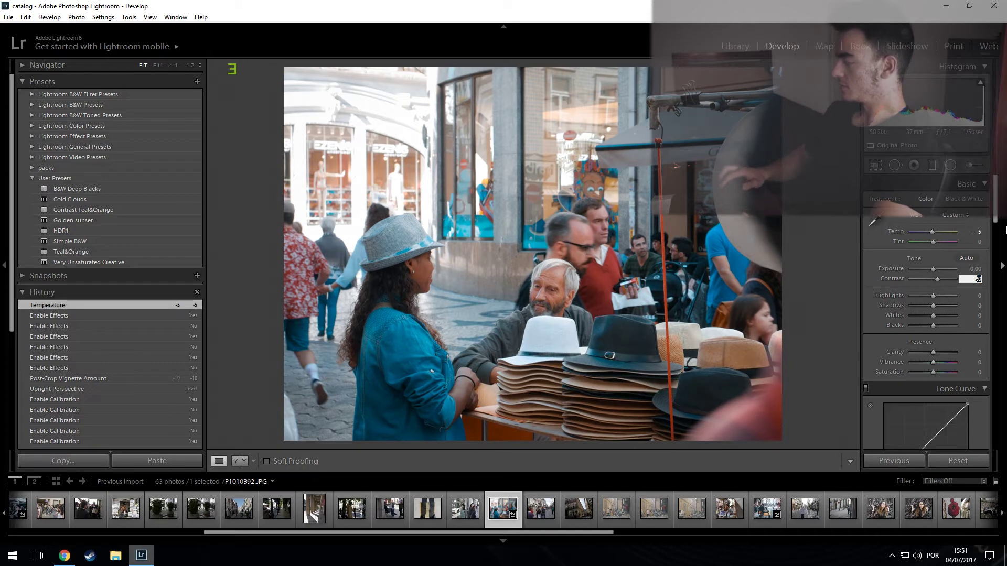
pyautogui.press('Return')
pyautogui.click(982, 281)
pyautogui.write('30')
pyautogui.press('Return')
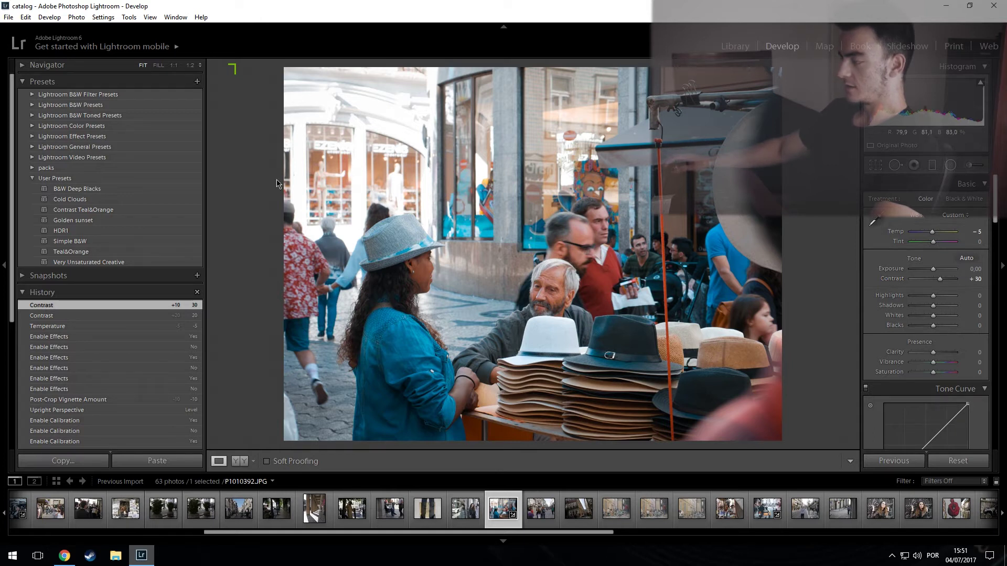
# Step: Pull Highlights down to −50 and lift Shadows to +35
pyautogui.moveTo(931, 300); pyautogui.dragTo(923, 302)
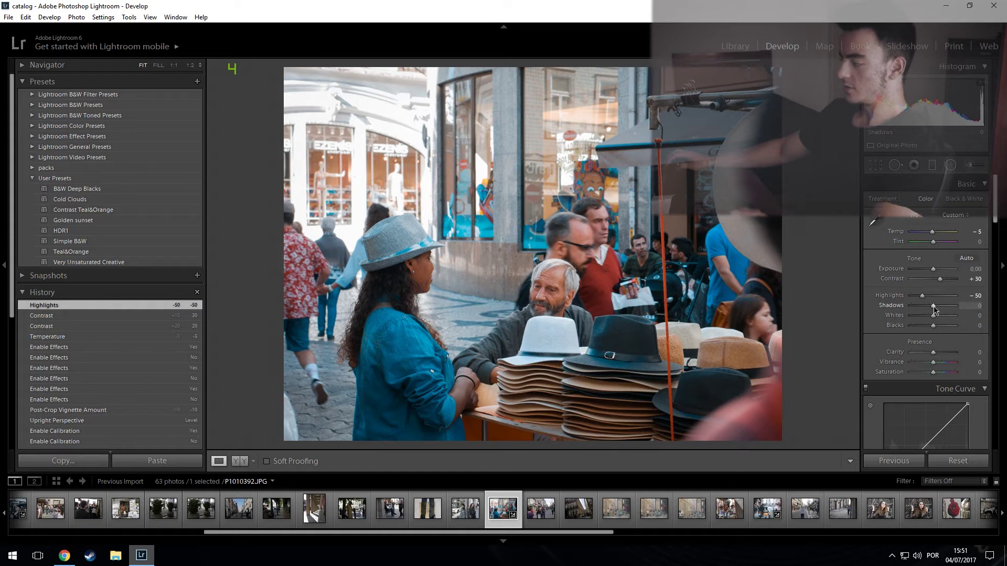
pyautogui.moveTo(934, 310); pyautogui.dragTo(947, 313)
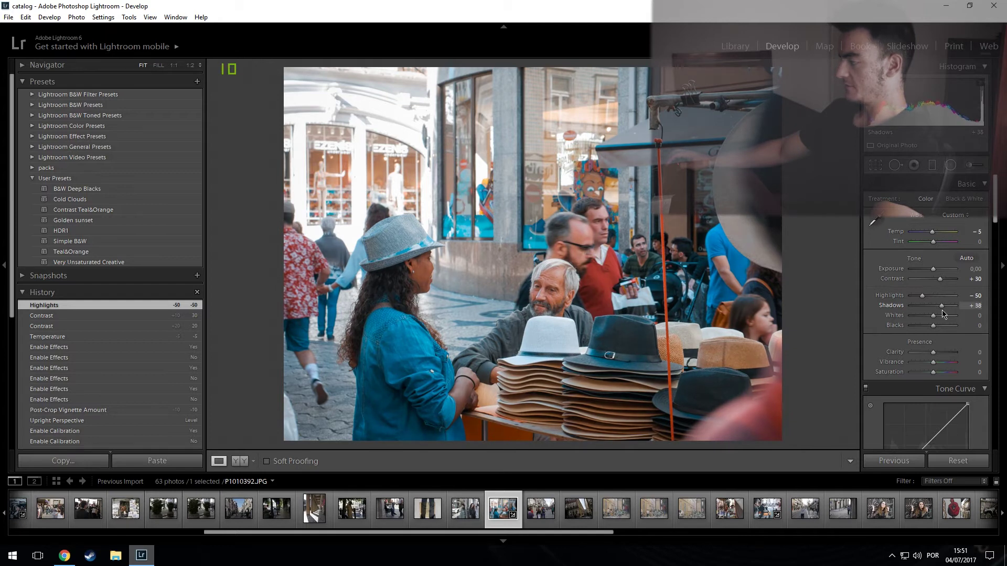
pyautogui.moveTo(943, 314); pyautogui.dragTo(957, 313)
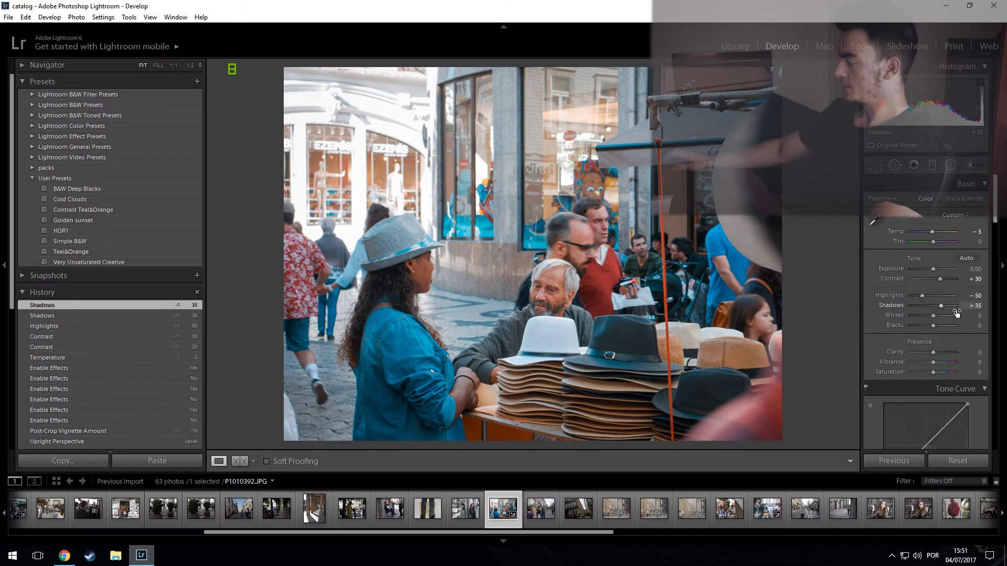
# Step: Raise Whites to +30 and lower Blacks to −55
pyautogui.moveTo(934, 321); pyautogui.dragTo(939, 322)
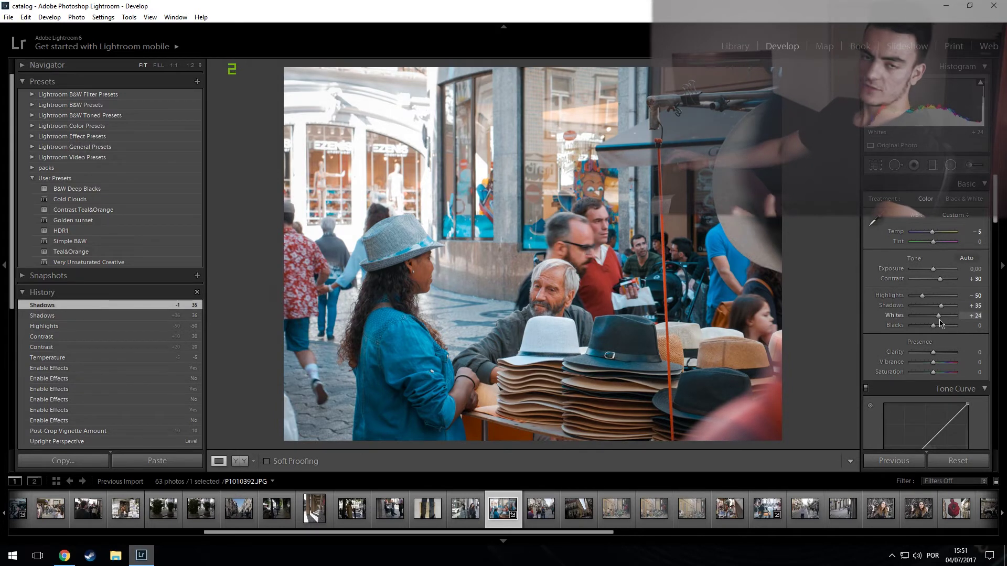
pyautogui.moveTo(940, 320); pyautogui.dragTo(941, 320)
pyautogui.click(976, 315)
pyautogui.write('30')
pyautogui.press('Return')
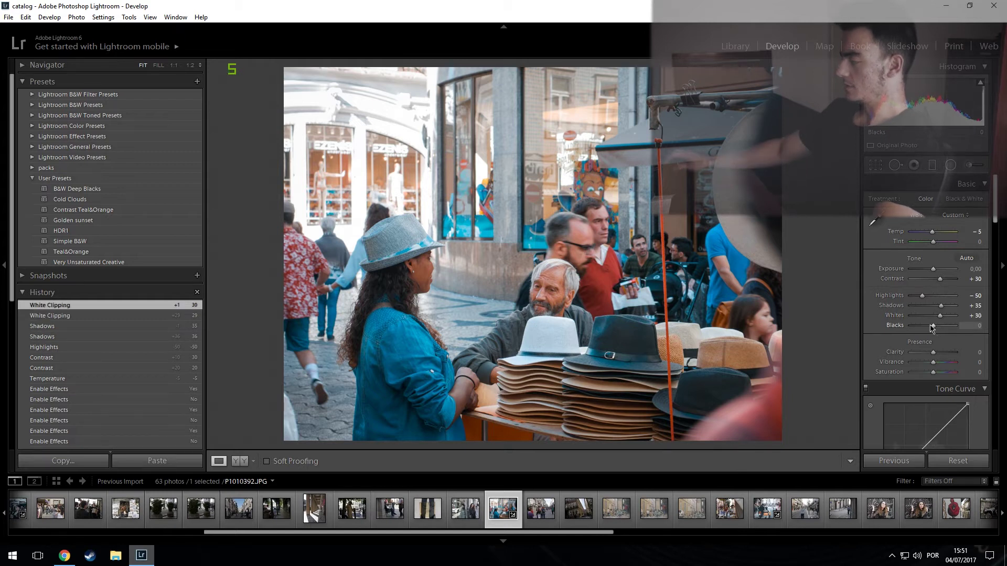
pyautogui.moveTo(926, 328); pyautogui.dragTo(920, 328)
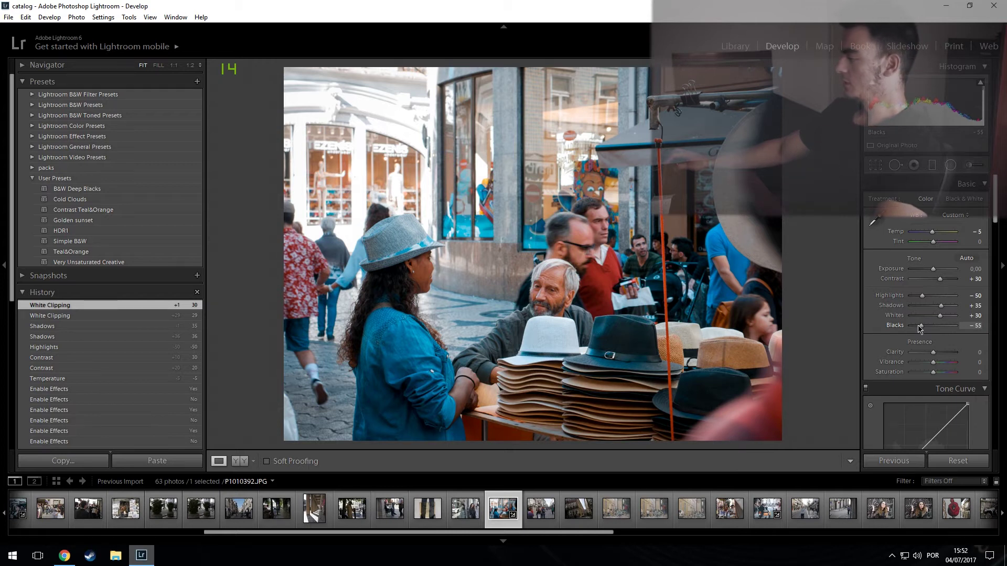
pyautogui.moveTo(920, 328); pyautogui.dragTo(920, 328)
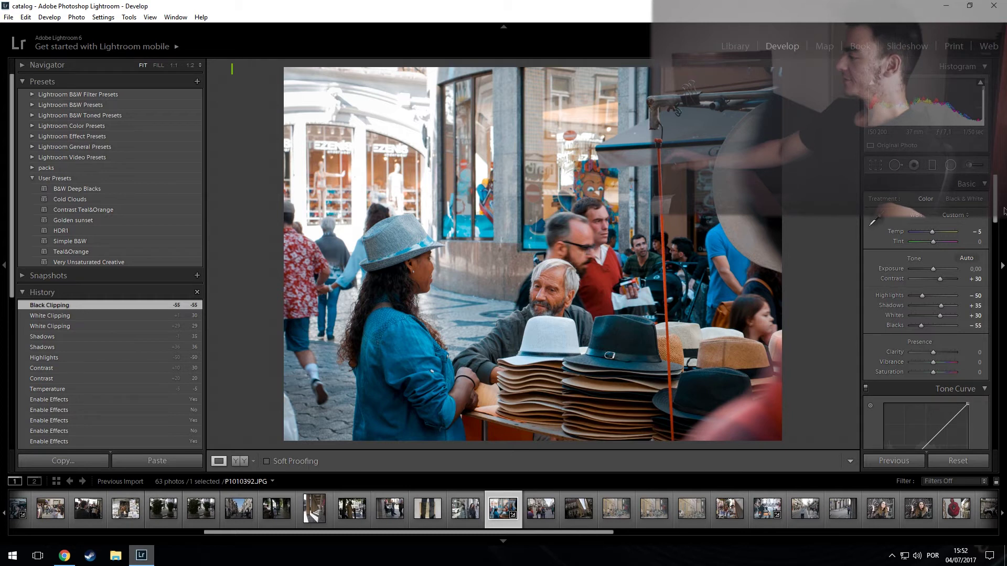
pyautogui.moveTo(997, 210); pyautogui.dragTo(1002, 231)
# Step: In the Tone Curve, lift the black point for faded blacks and pull the white point in slightly
pyautogui.scroll(-1, 1002, 234)
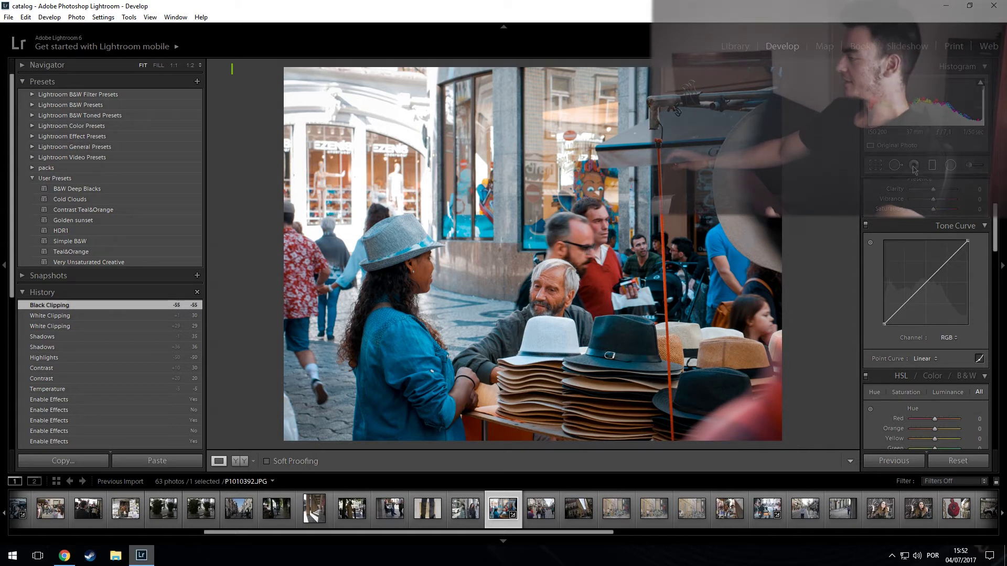
pyautogui.moveTo(991, 251); pyautogui.dragTo(992, 253)
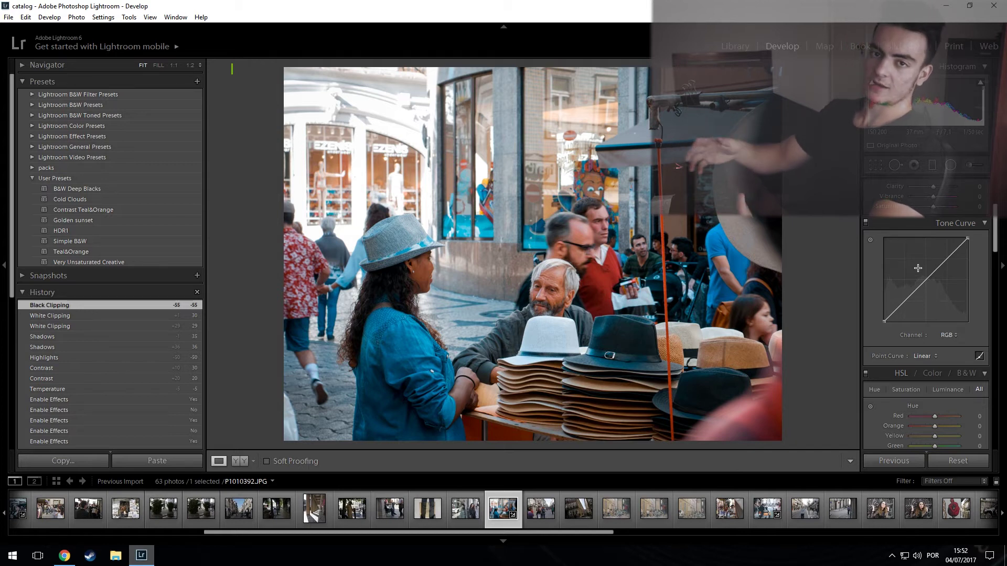
pyautogui.scroll(-1, 886, 299)
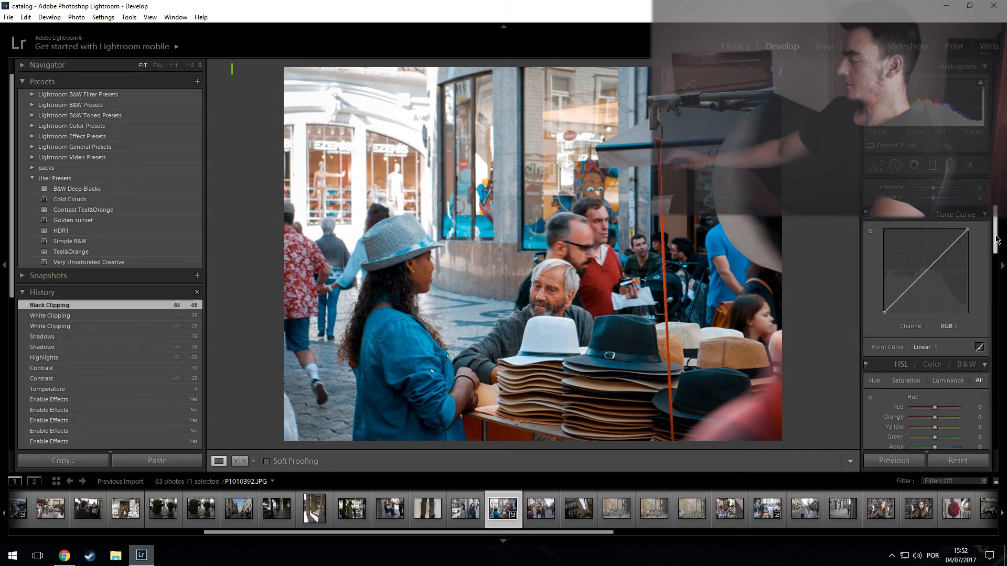
pyautogui.moveTo(884, 313); pyautogui.dragTo(888, 295)
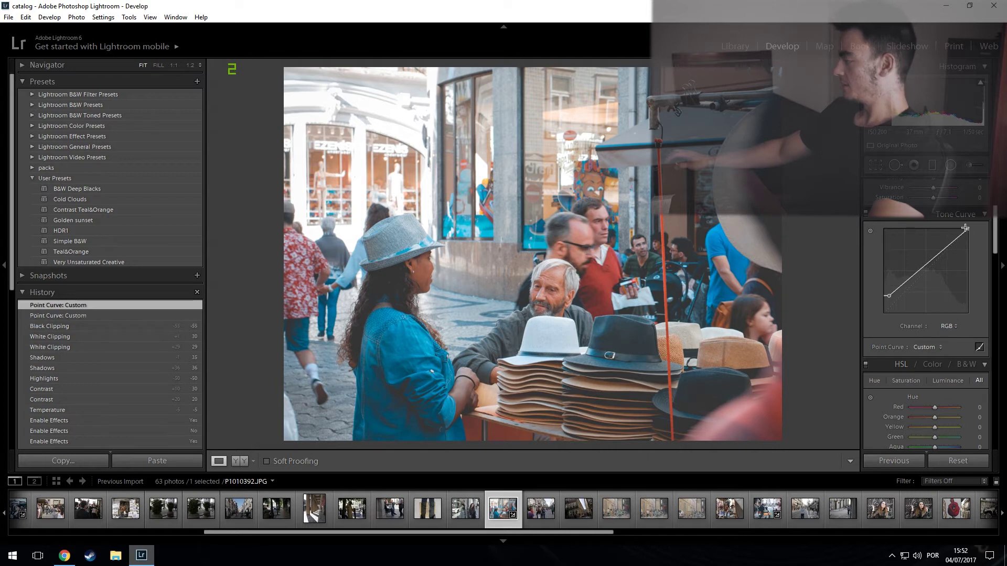
pyautogui.moveTo(968, 229); pyautogui.dragTo(963, 230)
# Step: Add a lowered shadow point and a raised highlight point to form a gentle S-curve
pyautogui.moveTo(903, 284); pyautogui.dragTo(909, 286)
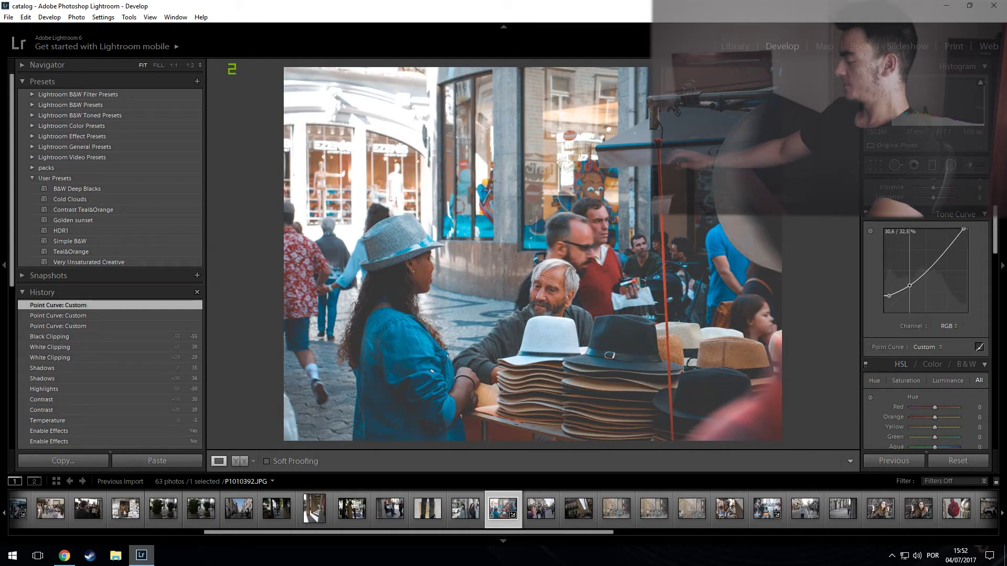
pyautogui.moveTo(914, 287); pyautogui.dragTo(914, 288)
pyautogui.moveTo(946, 254); pyautogui.dragTo(946, 247)
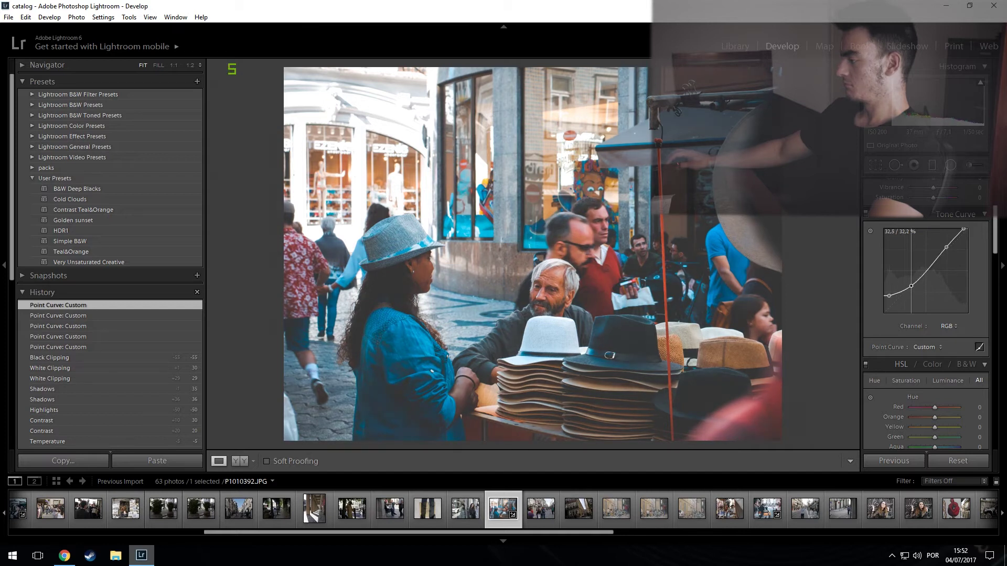
pyautogui.moveTo(912, 286); pyautogui.dragTo(912, 286)
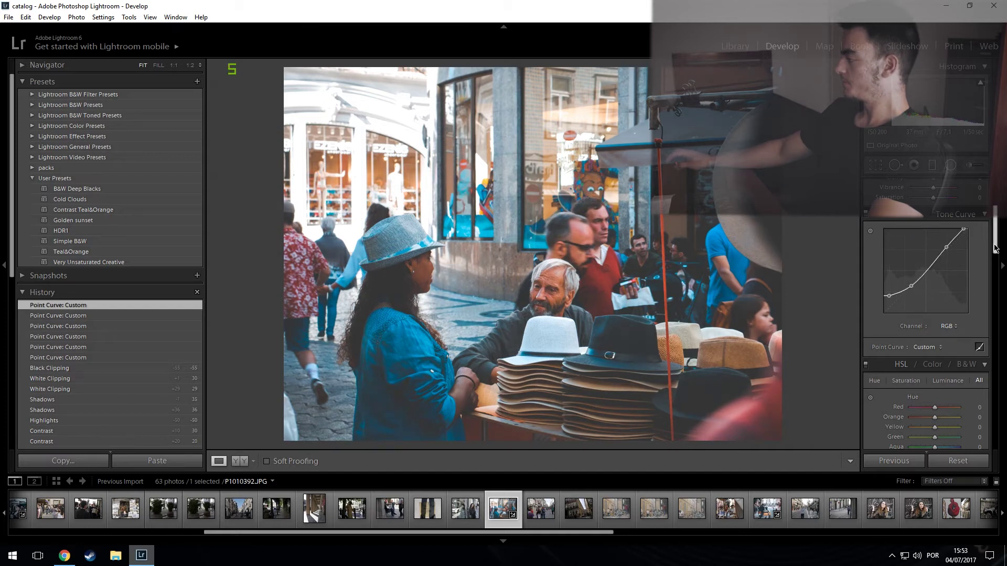
pyautogui.moveTo(995, 248); pyautogui.dragTo(996, 237)
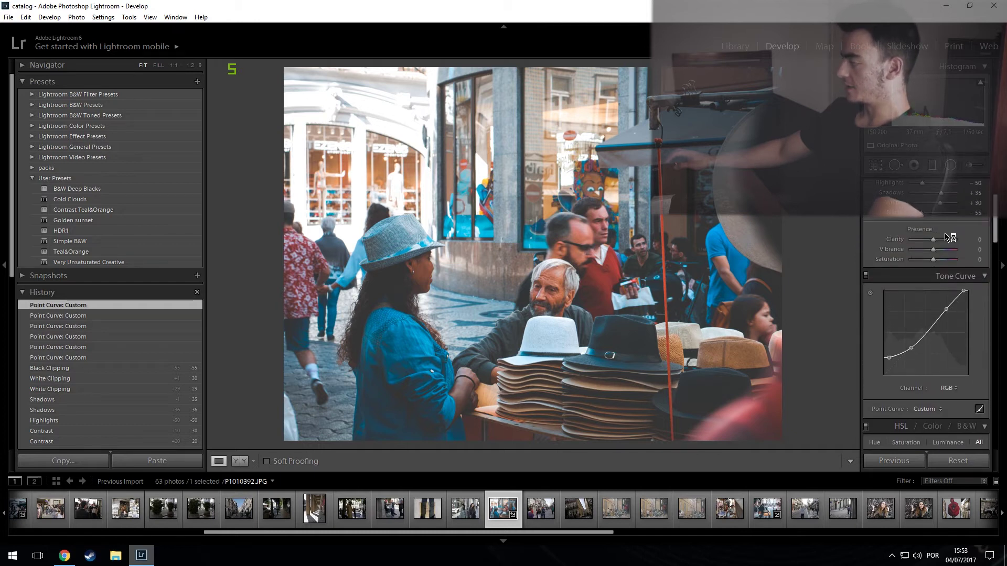
# Step: Set Clarity to +50 and Vibrance to +90
pyautogui.click(979, 239)
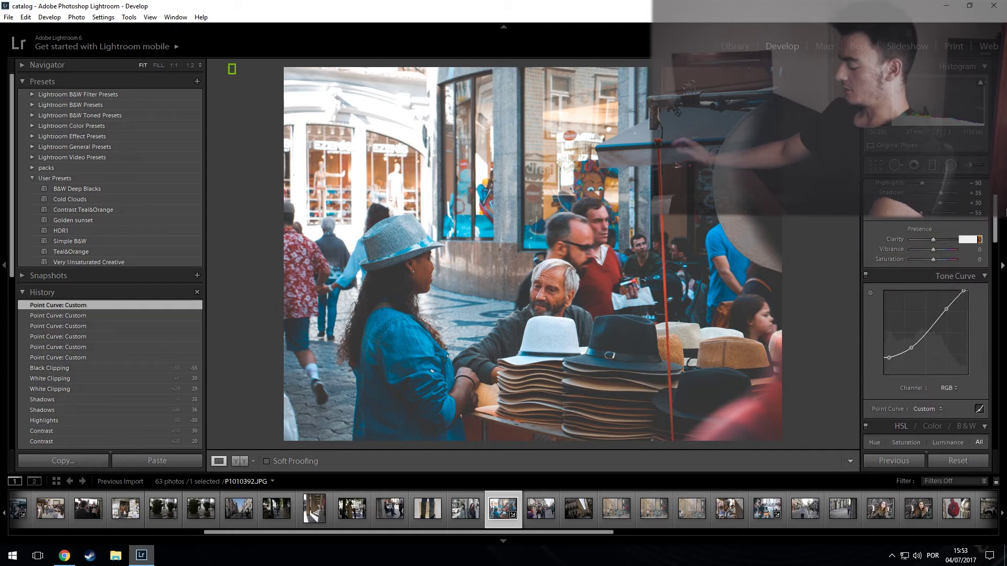
pyautogui.write('50')
pyautogui.press('Return')
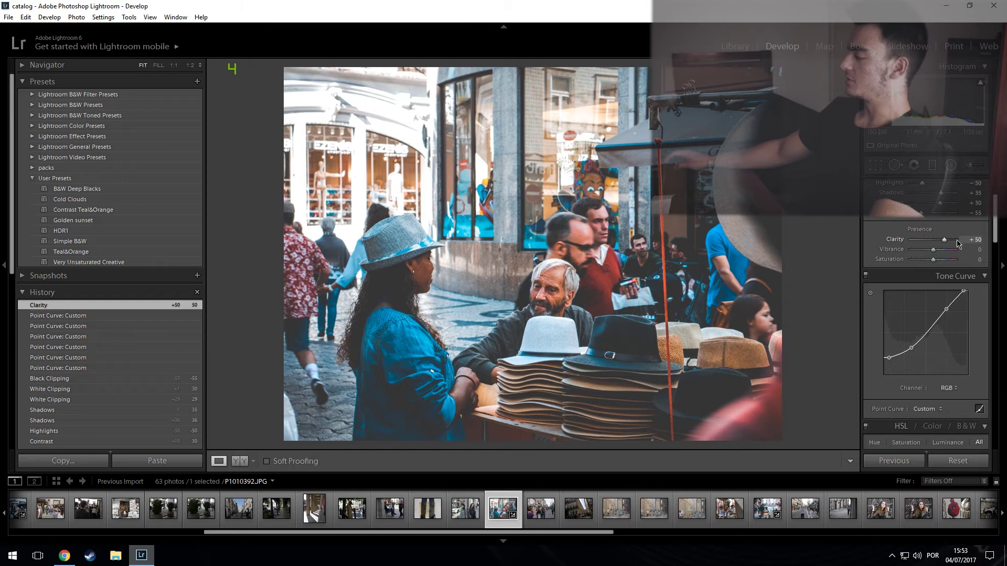
pyautogui.scroll(-1, 970, 247)
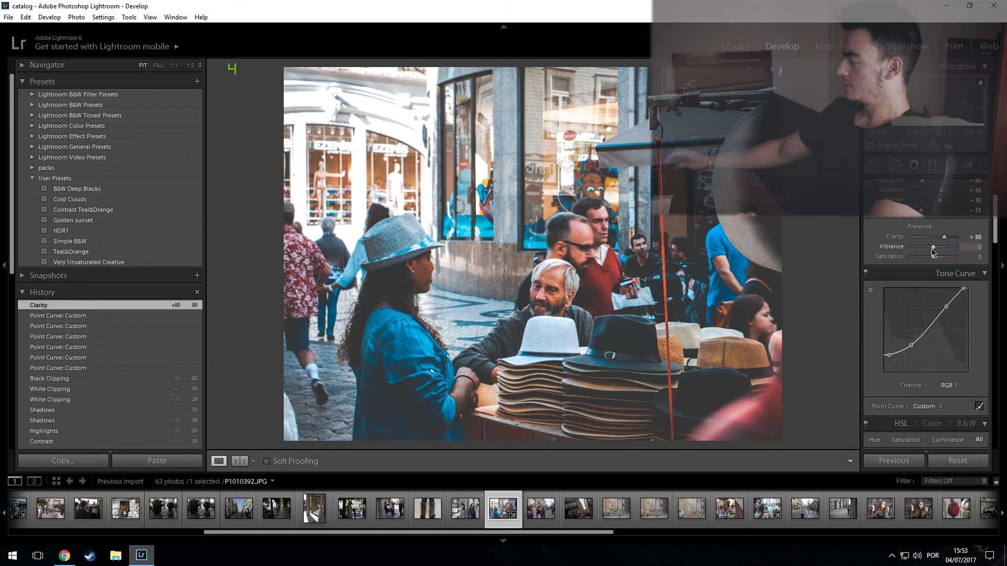
pyautogui.moveTo(934, 251); pyautogui.dragTo(957, 264)
pyautogui.click(978, 247)
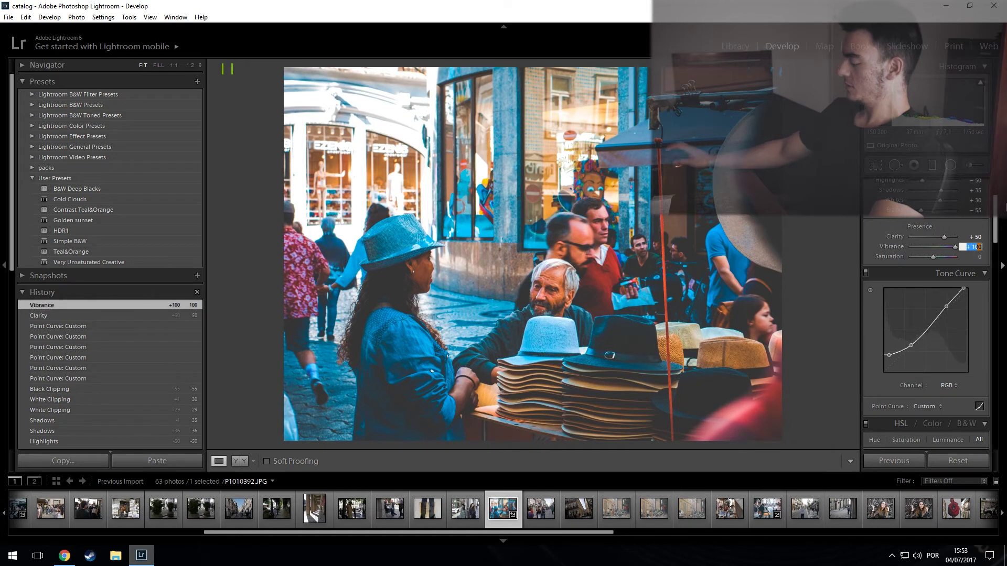
pyautogui.write('90')
pyautogui.press('Return')
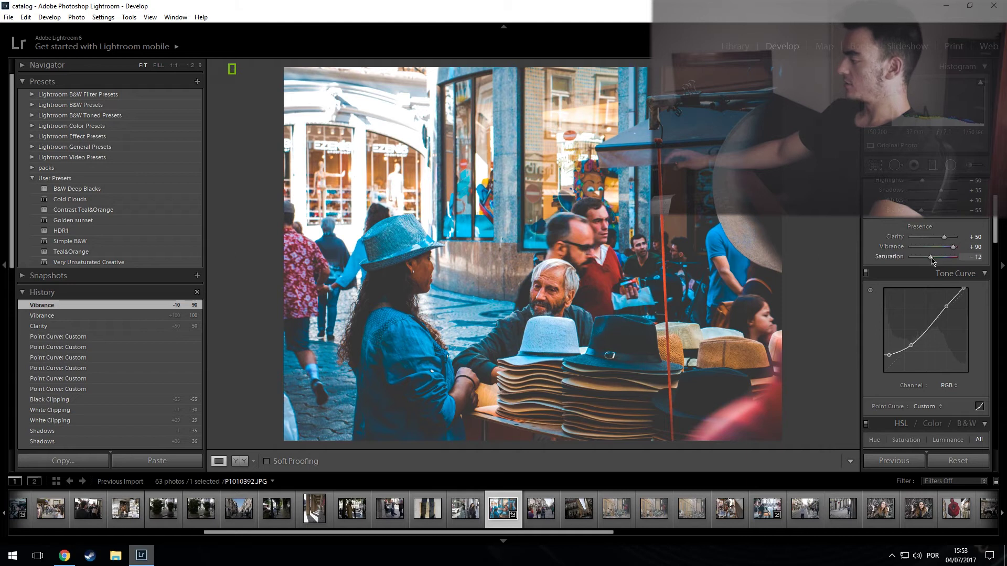
# Step: Lower Saturation to −69 and scroll down to the HSL panel
pyautogui.moveTo(931, 260); pyautogui.dragTo(923, 261)
pyautogui.click(969, 257)
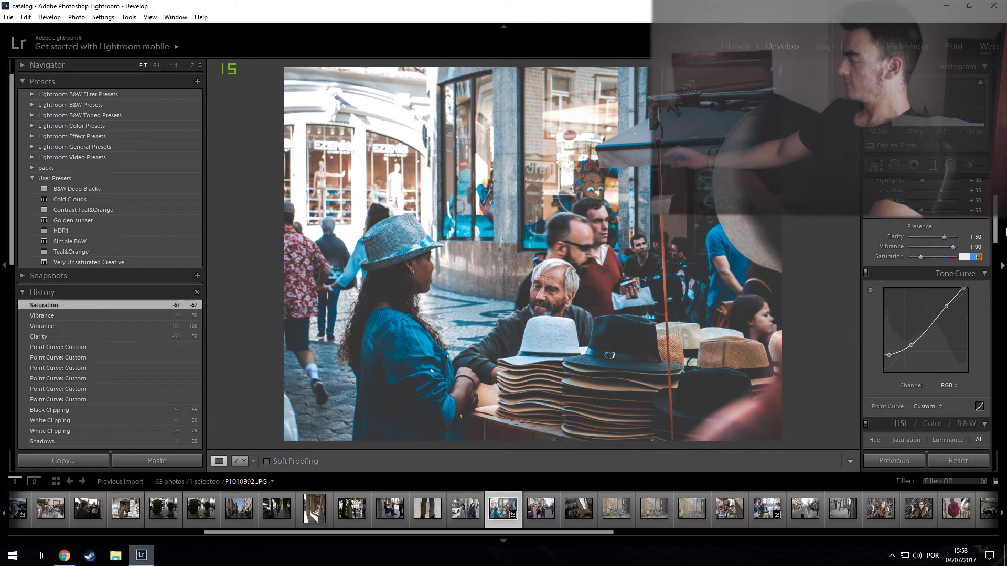
pyautogui.write('-70')
pyautogui.press('Return')
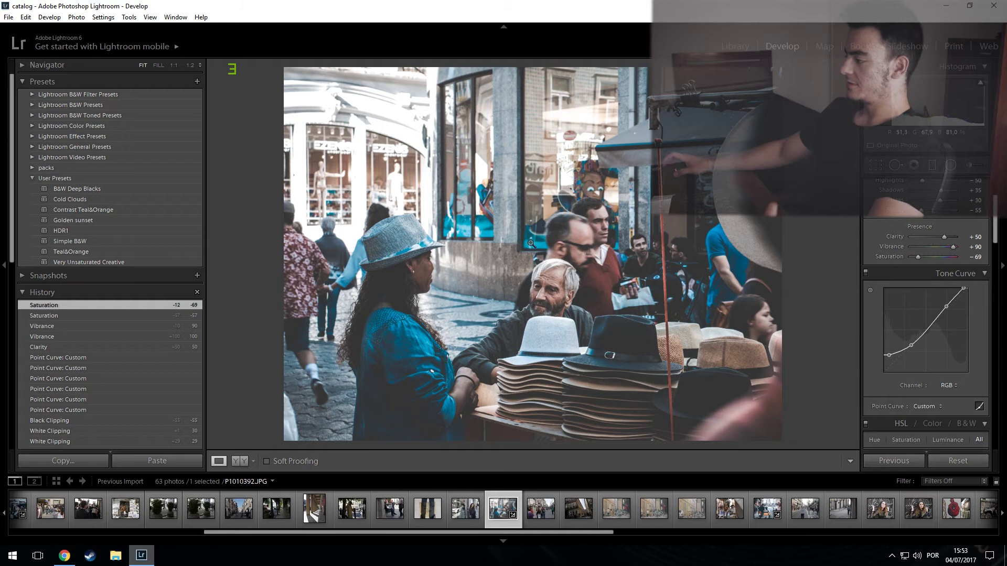
pyautogui.moveTo(996, 236); pyautogui.dragTo(999, 287)
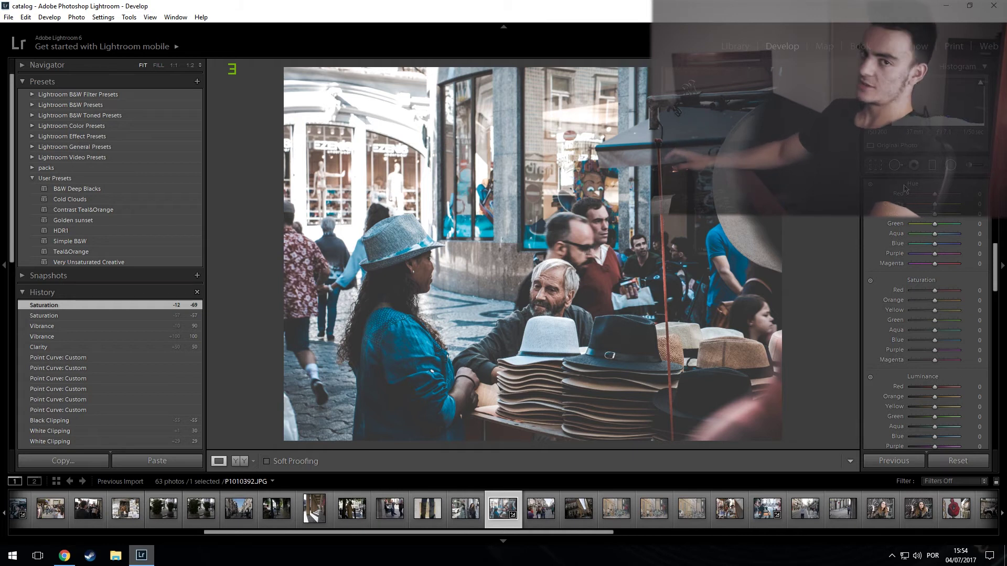
# Step: Enter HSL hue values from Red onward: +60, −40, −40, −2 and −10
pyautogui.scroll(1, 981, 266)
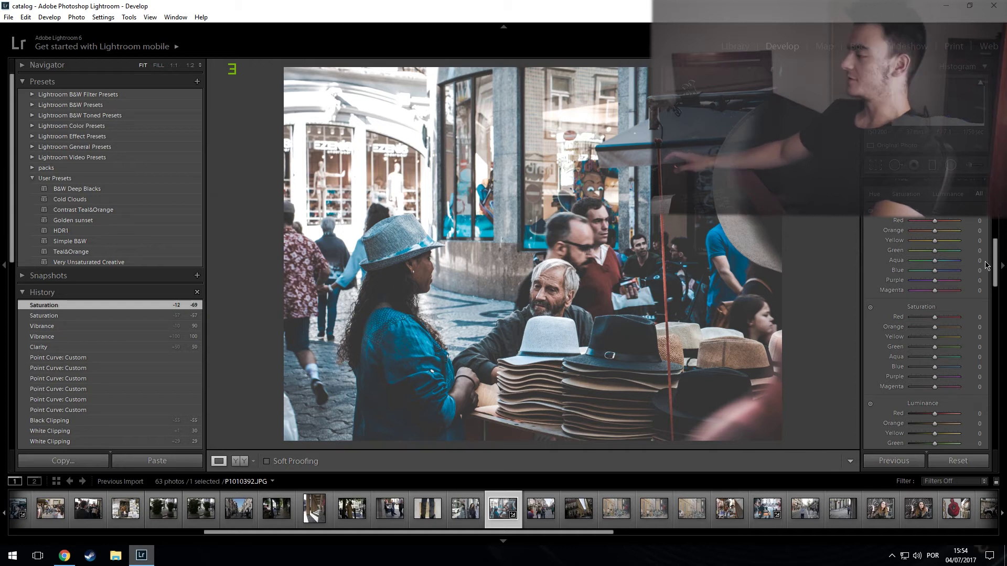
pyautogui.click(978, 220)
pyautogui.write('60')
pyautogui.press('Tab')
pyautogui.write('-40')
pyautogui.press('Tab')
pyautogui.write('-40')
pyautogui.press('Tab')
pyautogui.write('-2')
pyautogui.press('Tab')
pyautogui.write('-10')
# Step: Enter HSL saturation values, including Red +33, Orange +56, Aqua −22, Blue +51, Purple −40, Magenta −56
pyautogui.click(979, 317)
pyautogui.write('33')
pyautogui.press('Tab')
pyautogui.write('56')
pyautogui.press('Tab')
pyautogui.write('18')
pyautogui.press('Tab')
pyautogui.write('31')
pyautogui.press('Tab')
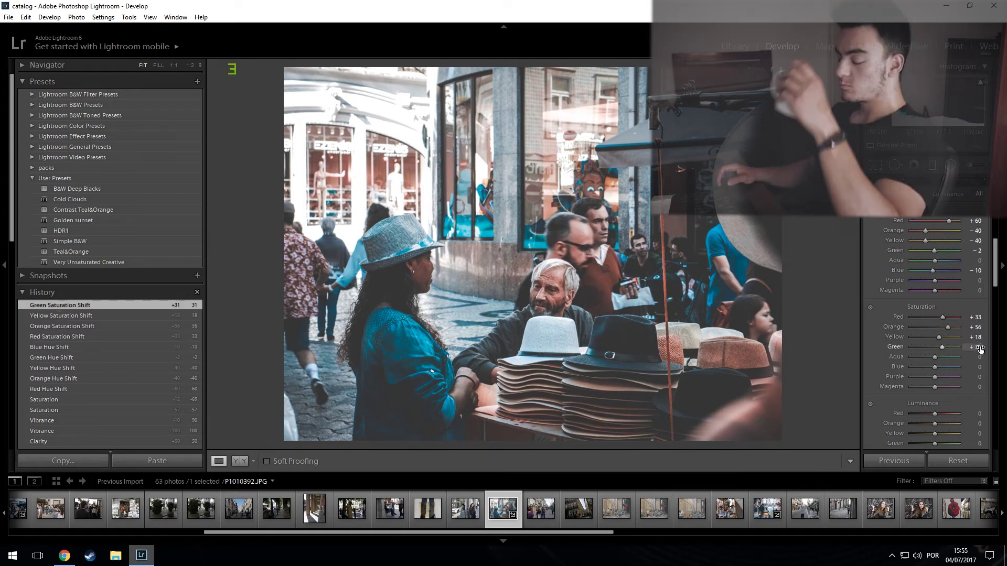
pyautogui.write('-22')
pyautogui.press('Tab')
pyautogui.write('51')
pyautogui.click(980, 378)
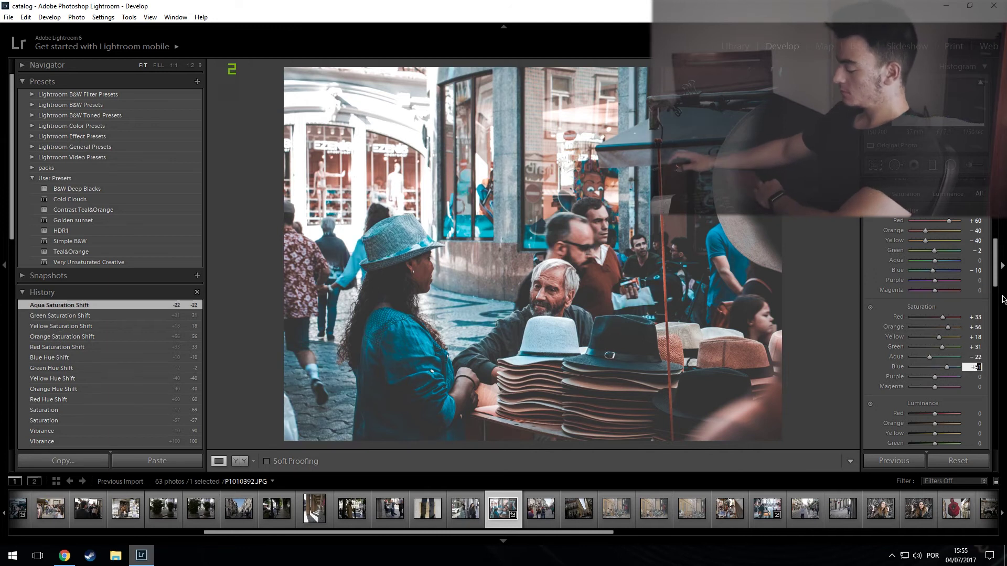
pyautogui.write('-40')
pyautogui.press('Tab')
pyautogui.write('-56')
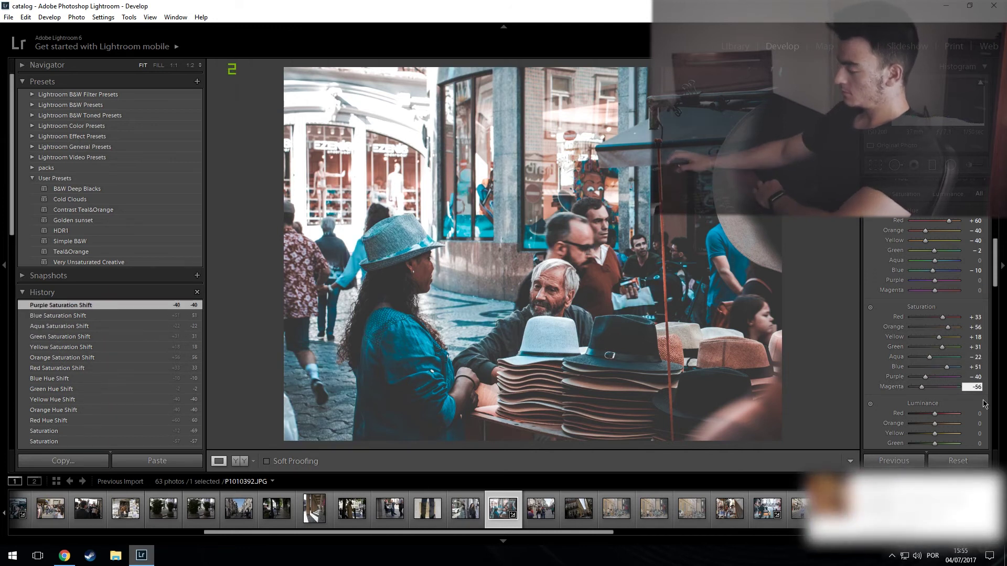
# Step: Set HSL luminance to Red +27, Orange +13, Yellow −10 and Blue +10
pyautogui.click(980, 417)
pyautogui.write('27')
pyautogui.press('Tab')
pyautogui.write('13')
pyautogui.press('Tab')
pyautogui.write('-10')
pyautogui.press('Return')
pyautogui.scroll(-3, 977, 370)
pyautogui.write('10')
pyautogui.press('Return')
pyautogui.moveTo(999, 289); pyautogui.dragTo(998, 308)
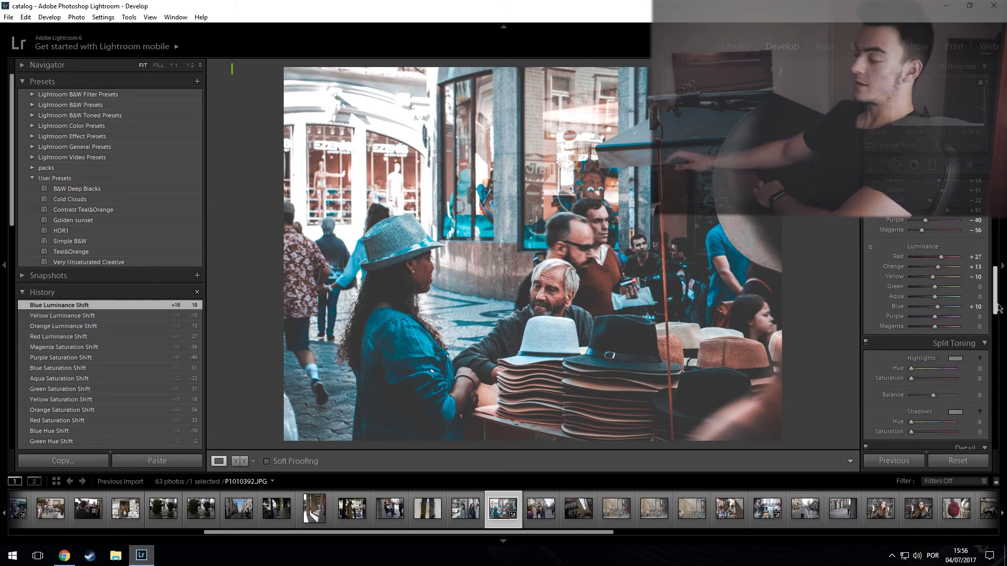
pyautogui.moveTo(993, 296); pyautogui.dragTo(1005, 270)
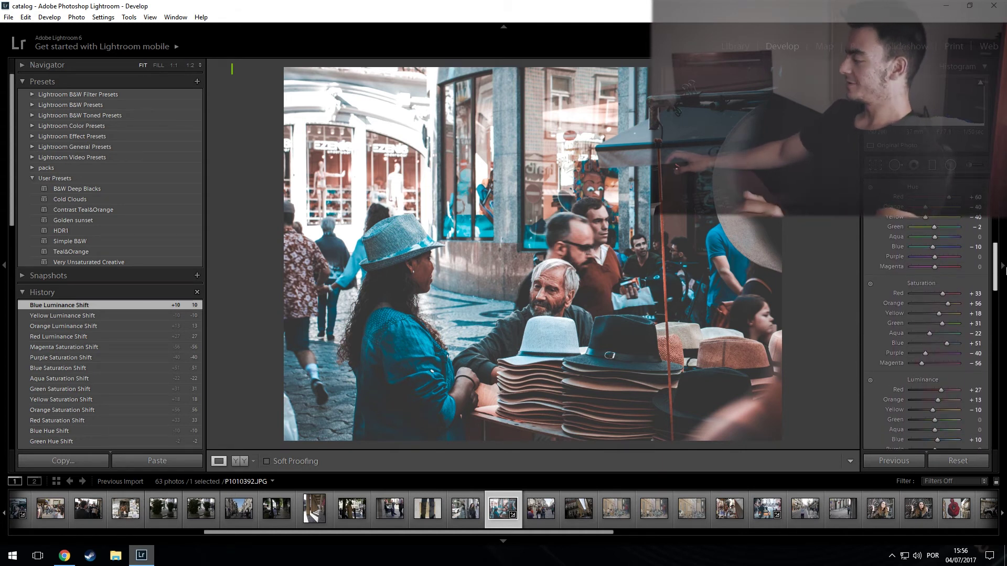
pyautogui.moveTo(1004, 270); pyautogui.dragTo(1004, 271)
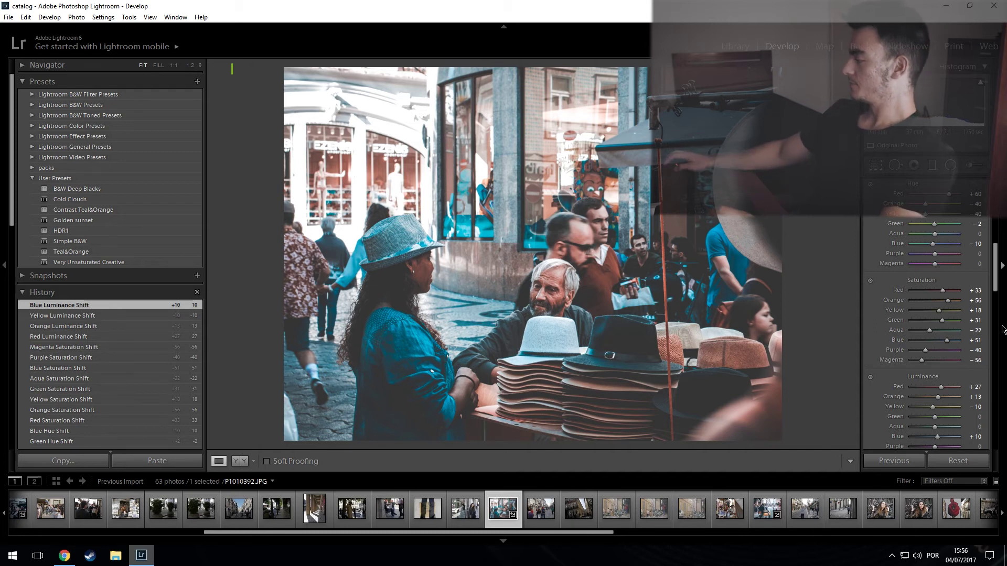
# Step: Scroll through the HSL sliders to check the values, then down to the Detail panel
pyautogui.scroll(1, 996, 281)
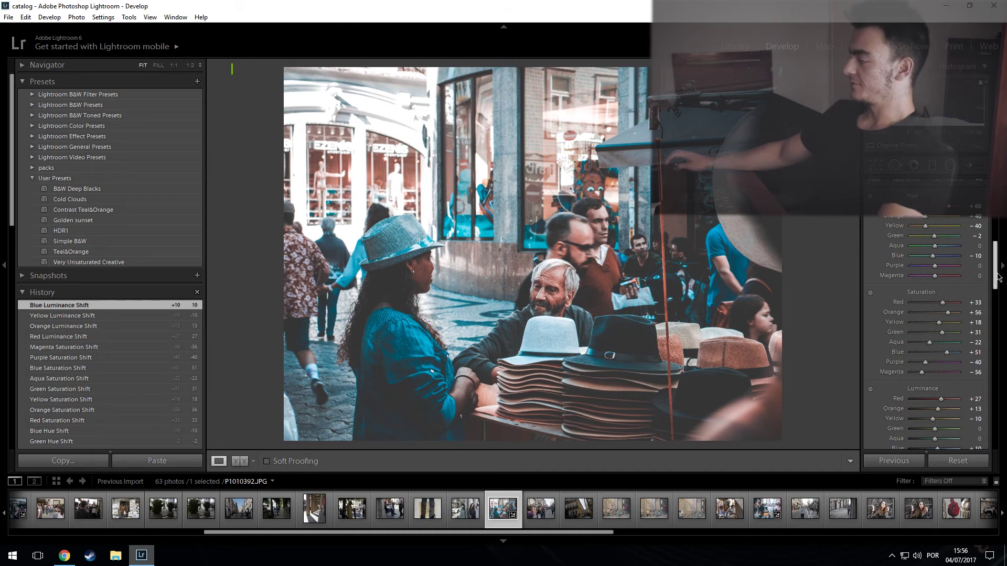
pyautogui.scroll(-2, 997, 278)
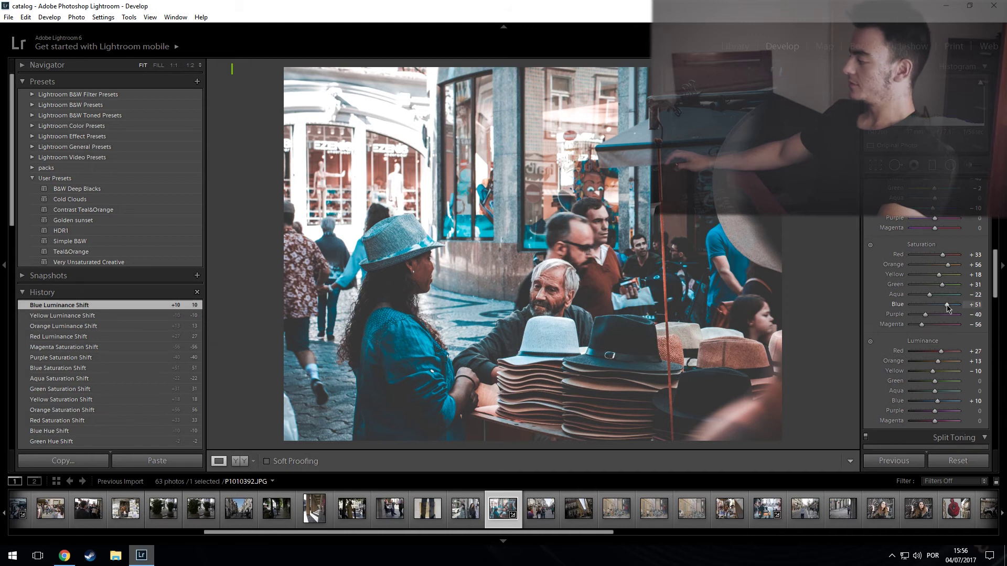
pyautogui.scroll(1, 928, 247)
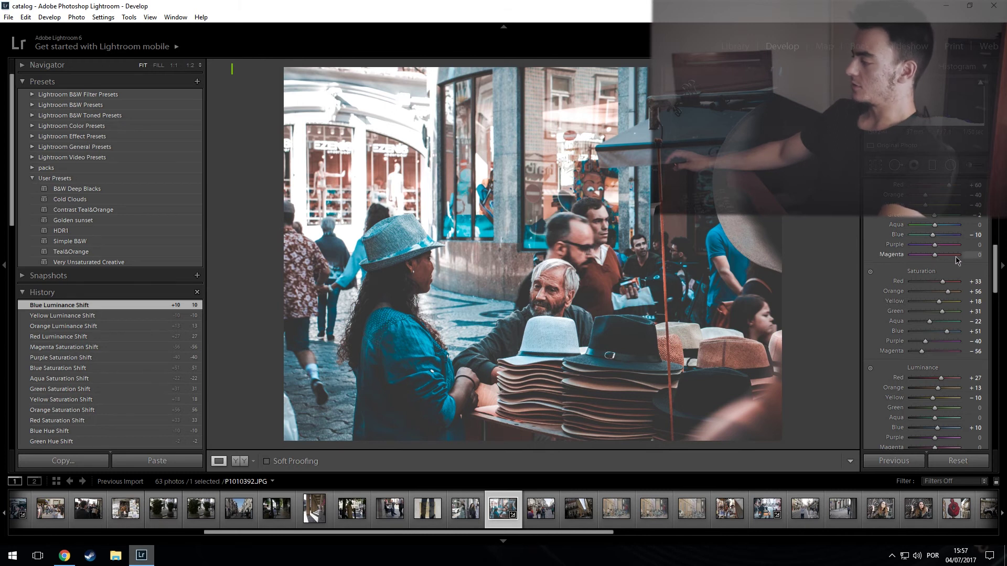
pyautogui.scroll(1, 992, 257)
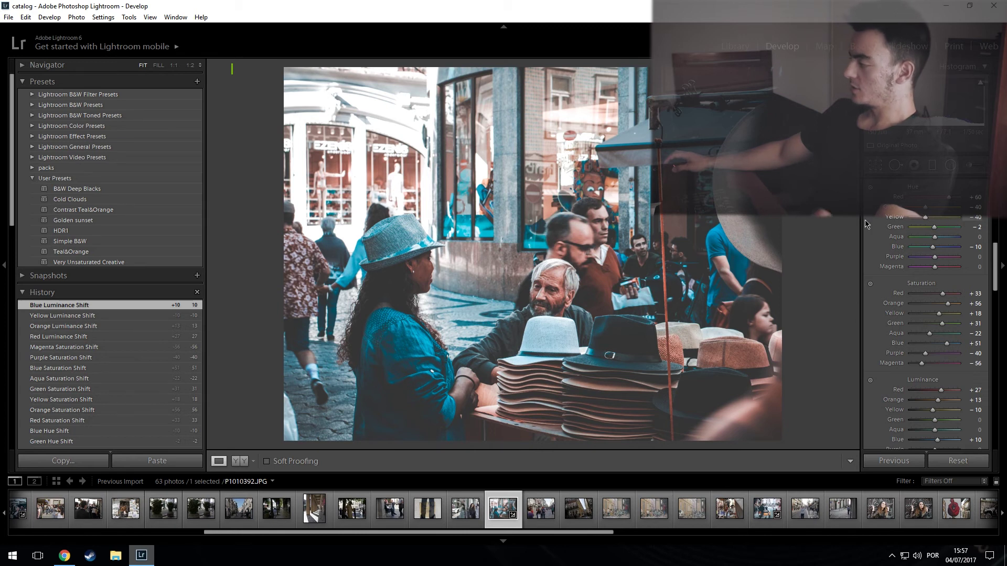
pyautogui.scroll(-8, 997, 264)
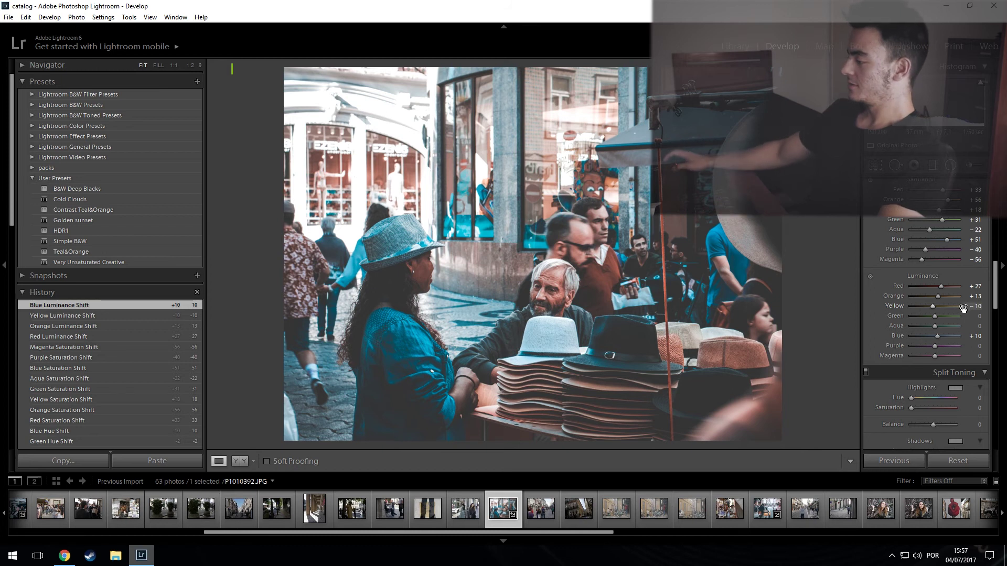
pyautogui.scroll(-3, 996, 297)
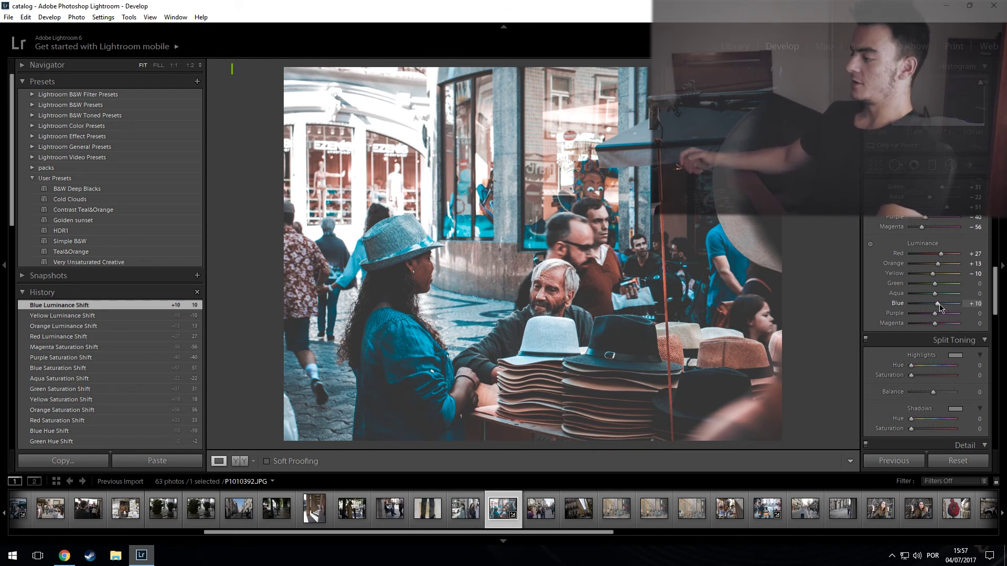
pyautogui.scroll(-5, 939, 308)
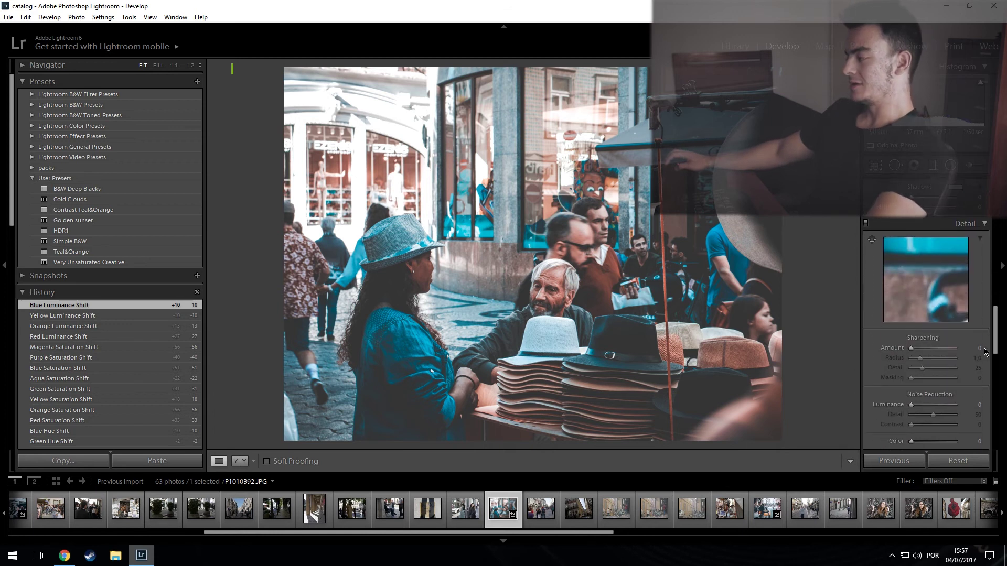
# Step: Set the sharpening Amount to 30 after first trying 20, keeping Radius 1.0 and Detail 25
pyautogui.click(978, 348)
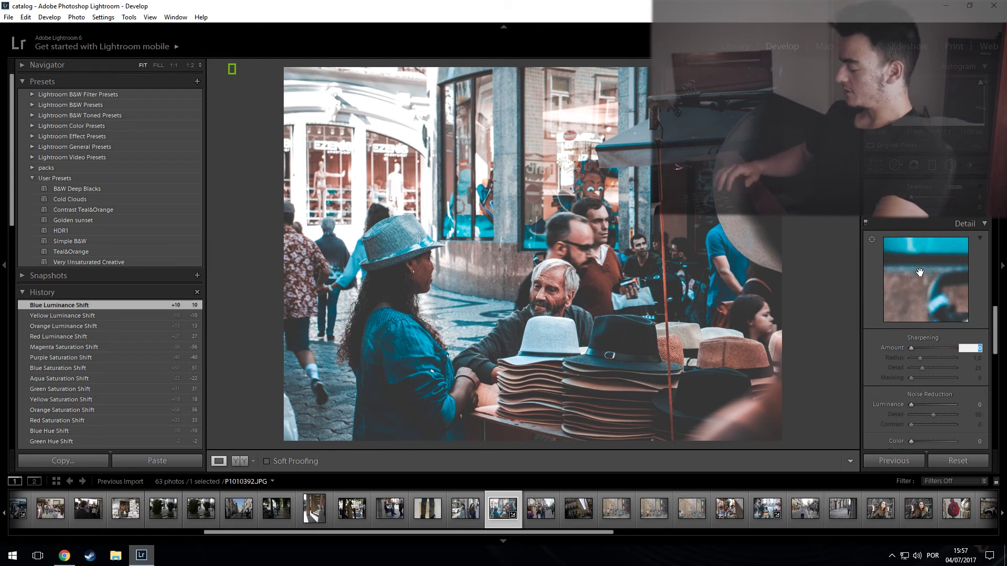
pyautogui.press('Return')
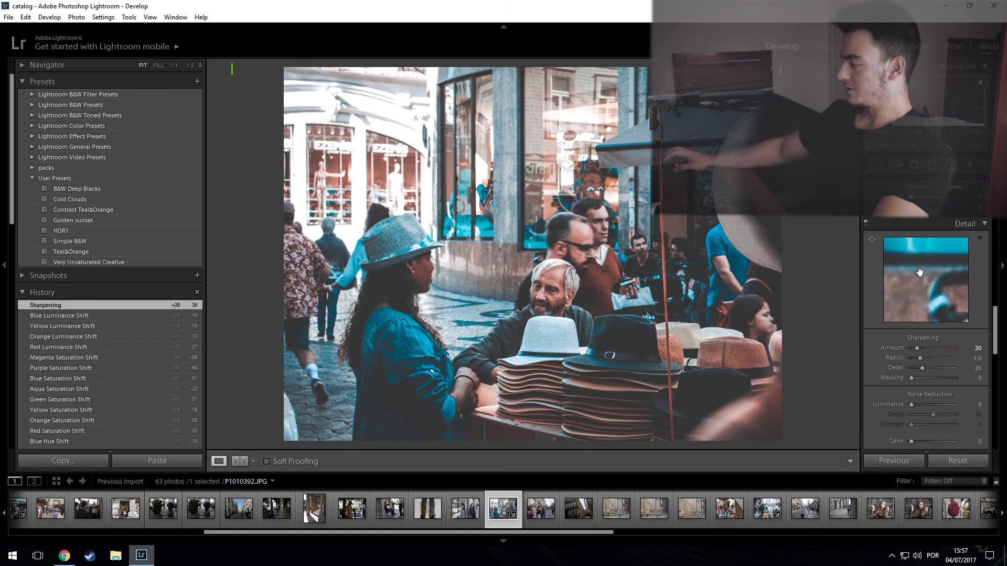
pyautogui.click(979, 349)
pyautogui.write('30')
pyautogui.press('Return')
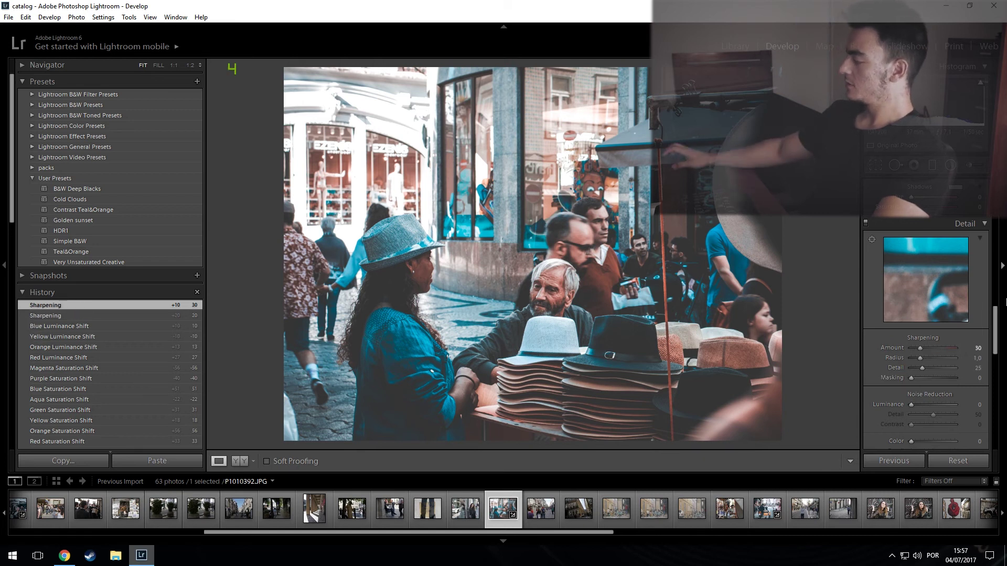
pyautogui.moveTo(995, 338); pyautogui.dragTo(996, 363)
# Step: Check the woman's face at 1:1 and add Grain with Amount 25
pyautogui.scroll(-5, 948, 354)
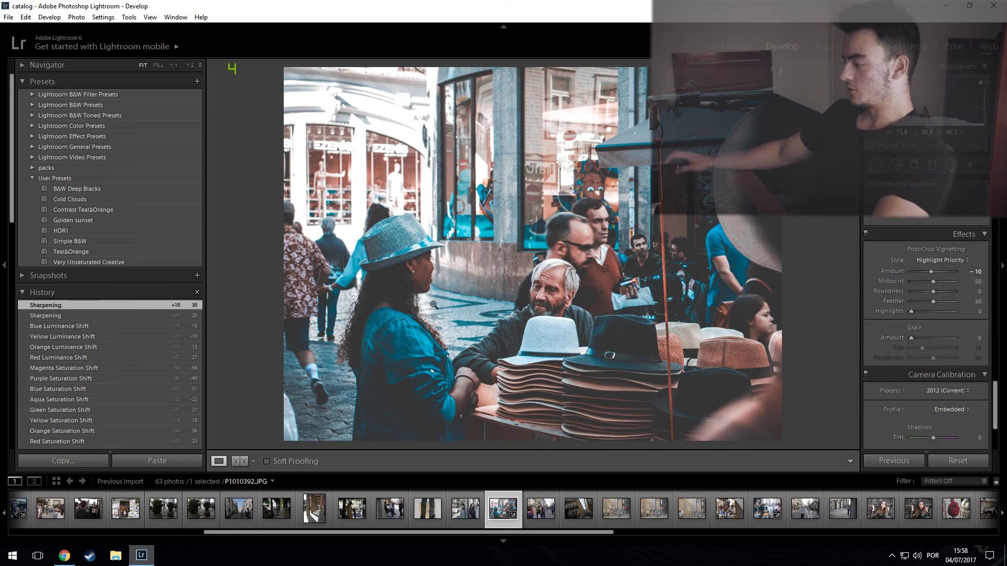
pyautogui.moveTo(404, 274); pyautogui.dragTo(523, 236)
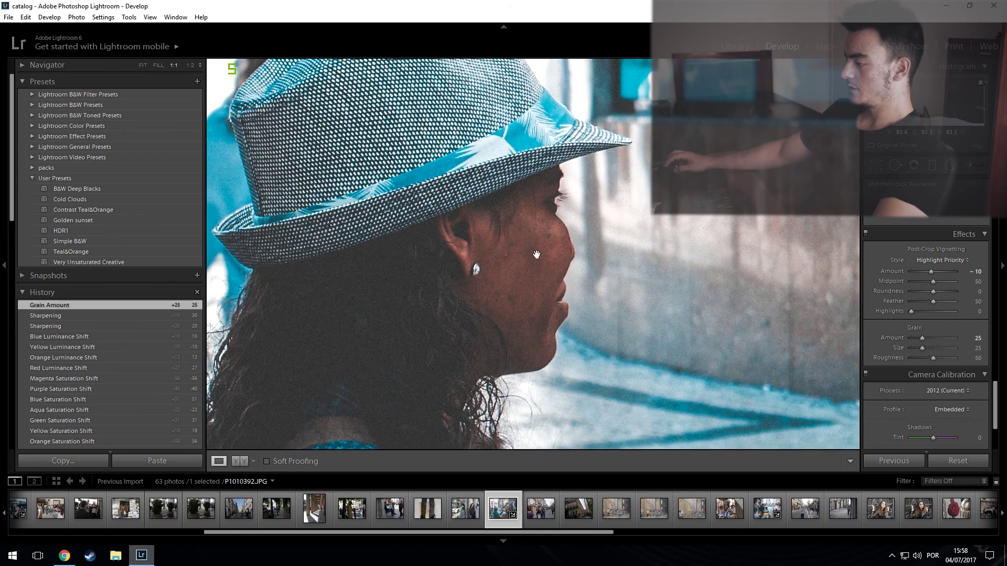
pyautogui.moveTo(542, 256); pyautogui.dragTo(579, 274)
pyautogui.moveTo(994, 385); pyautogui.dragTo(1005, 207)
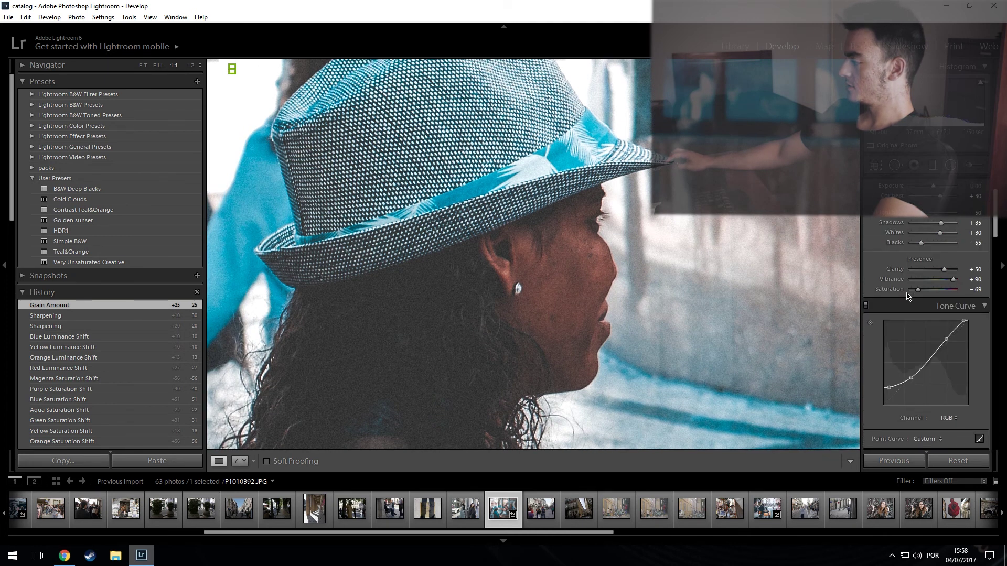
pyautogui.moveTo(920, 293); pyautogui.dragTo(916, 293)
# Step: Lower Saturation to −83 and cool Temperature to −10
pyautogui.moveTo(998, 214); pyautogui.dragTo(998, 192)
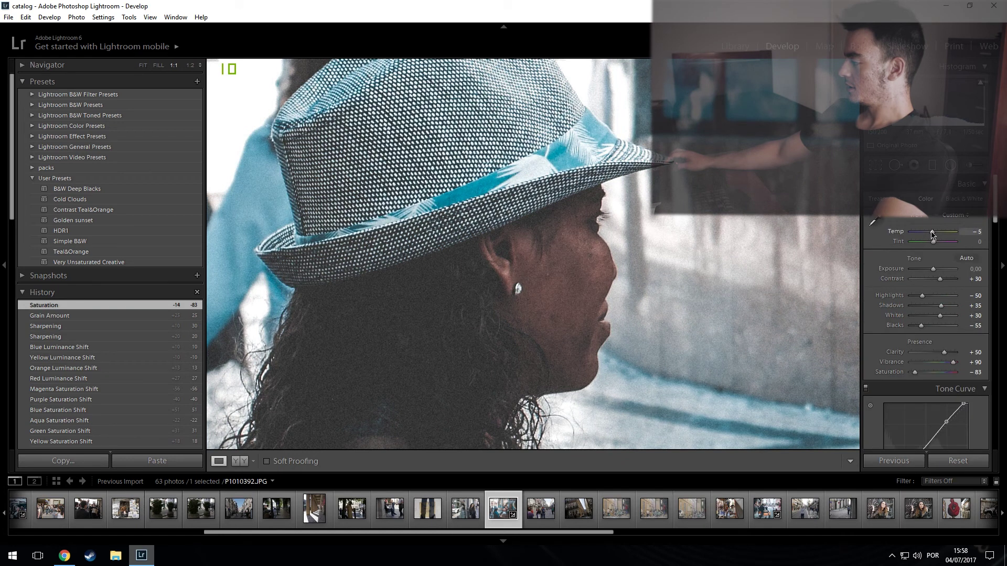
pyautogui.moveTo(931, 235); pyautogui.dragTo(932, 235)
pyautogui.moveTo(998, 203); pyautogui.dragTo(1001, 273)
# Step: Fit the whole photo back in view and revert to the 'Blue Luminance Shift' history step
pyautogui.click(572, 268)
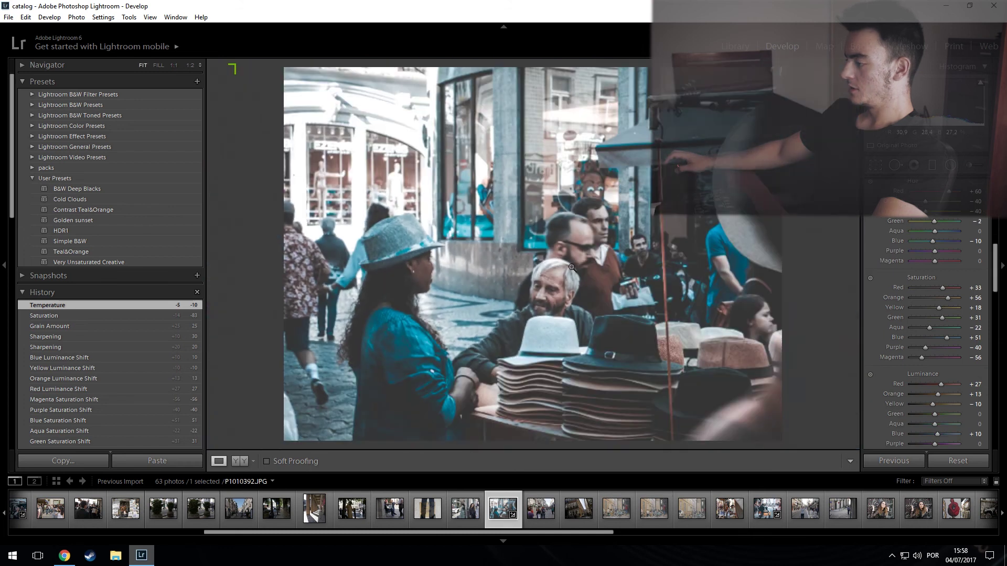
pyautogui.scroll(5, 976, 272)
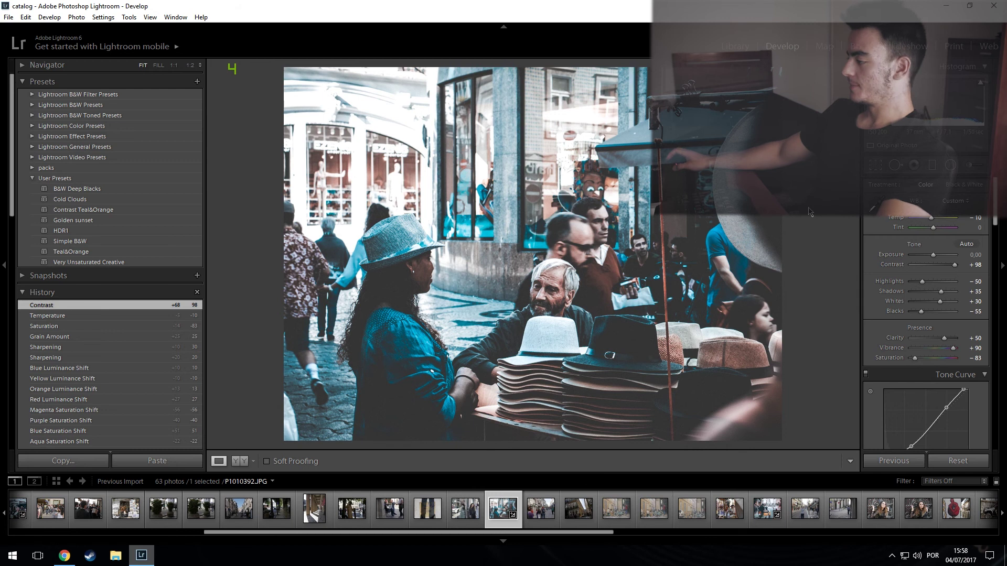
pyautogui.click(105, 368)
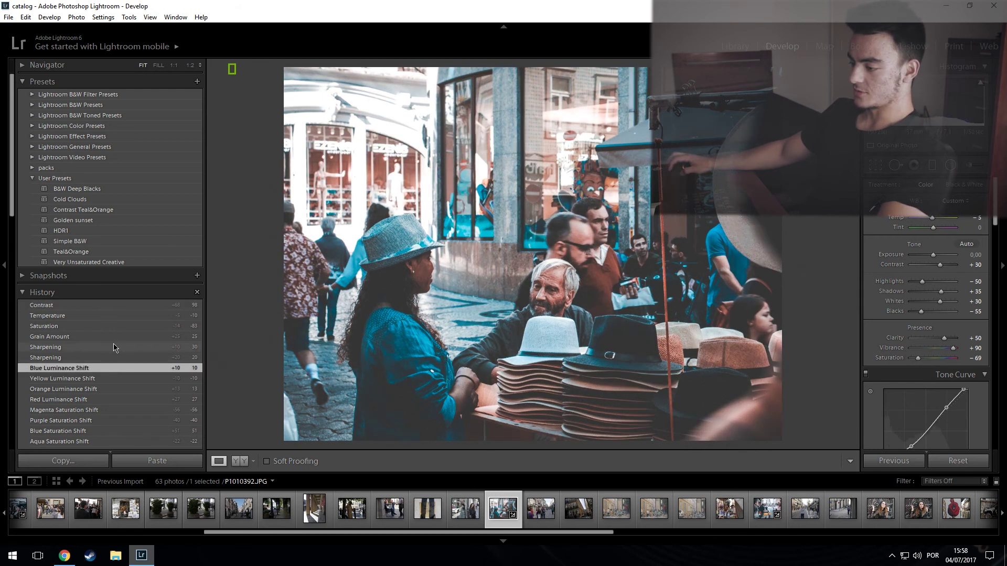